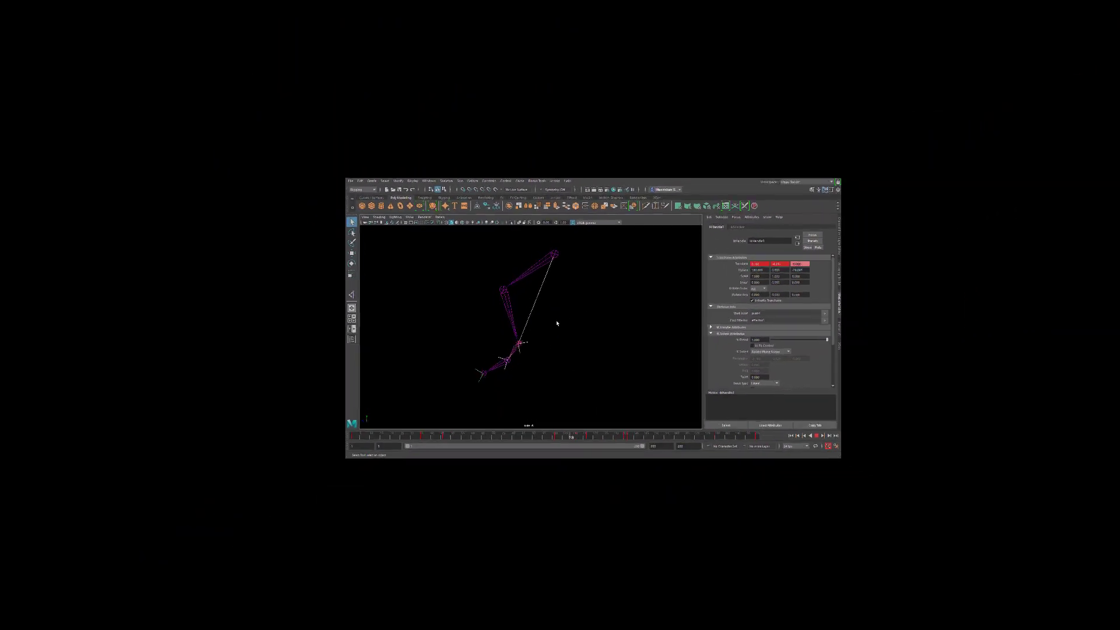
pyautogui.scroll(3, 678, 325)
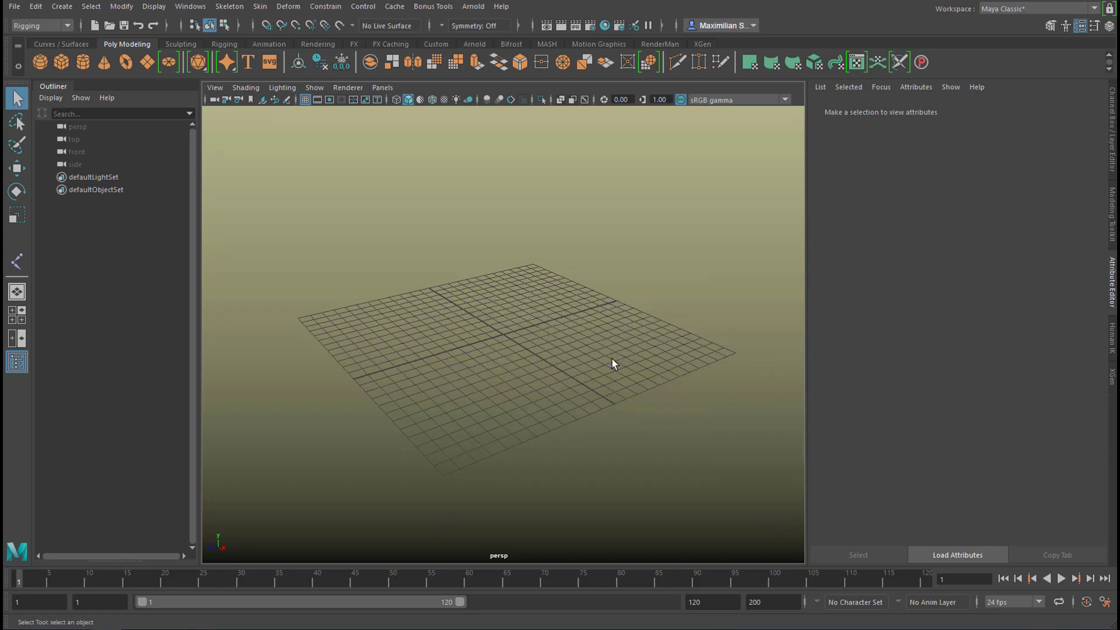
# - Switch the viewport from perspective to the side view and hide the grid
pyautogui.press('space')
pyautogui.press('space')
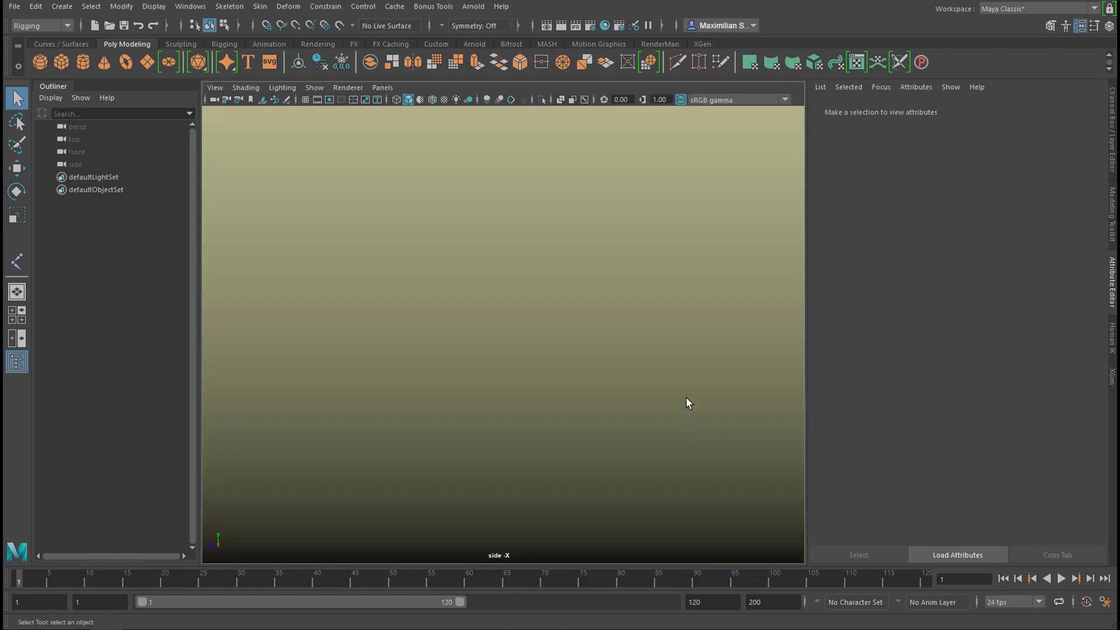
pyautogui.click(305, 101)
pyautogui.click(305, 101)
# - Draw a five-joint leg chain with Create Joints in the side view, placing hip, bent knee, ankle, ball and toe
pyautogui.click(231, 8)
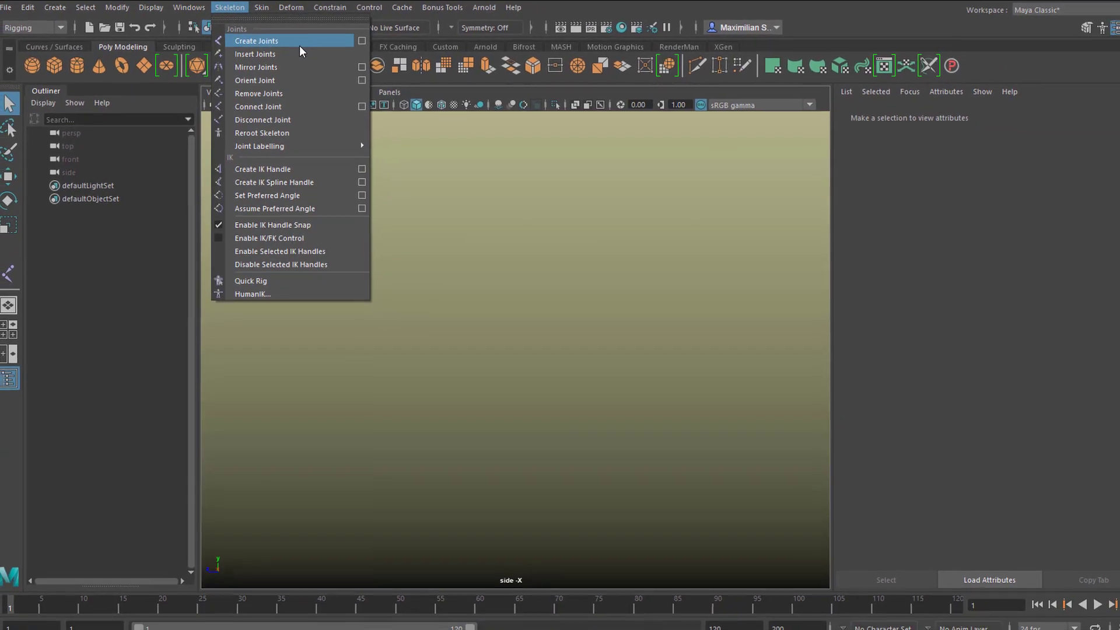
pyautogui.click(297, 40)
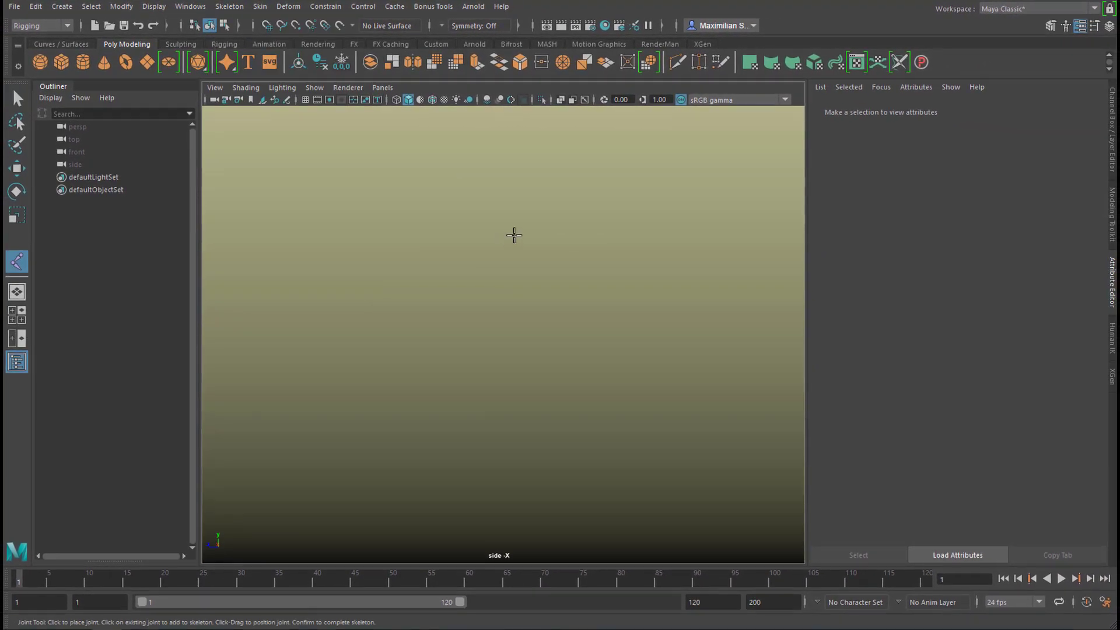
pyautogui.click(530, 217)
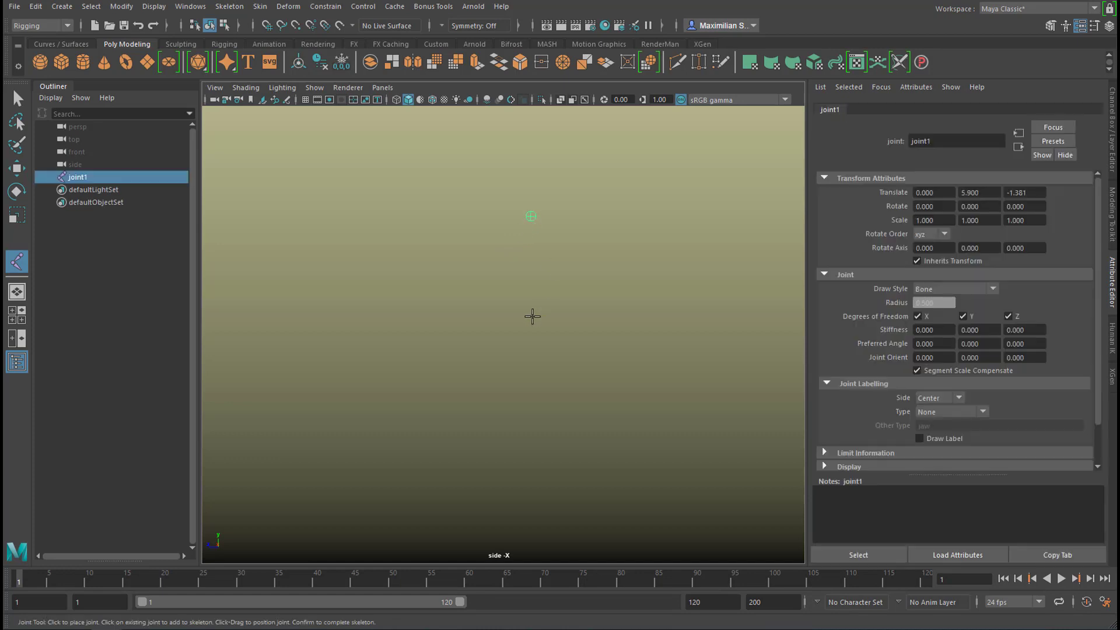
pyautogui.click(479, 335)
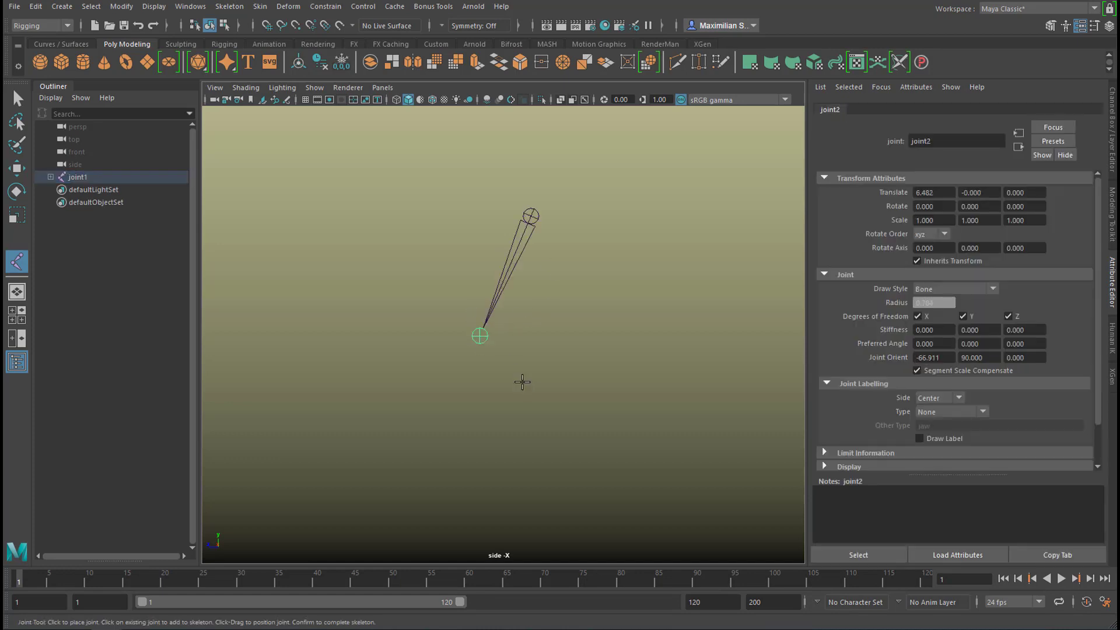
pyautogui.click(524, 444)
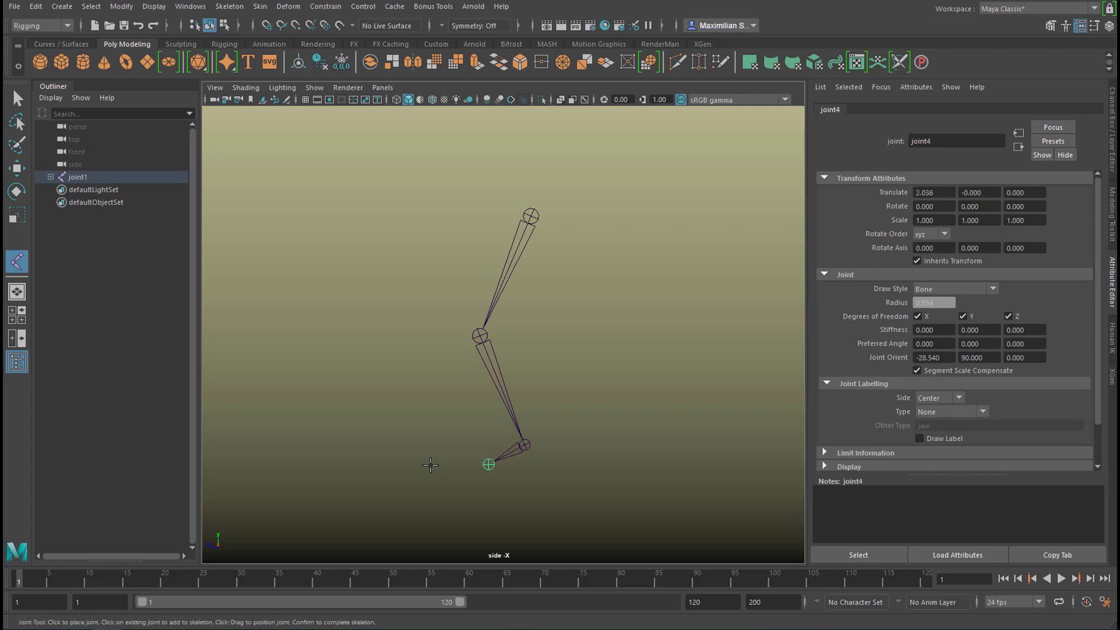
pyautogui.press('q')
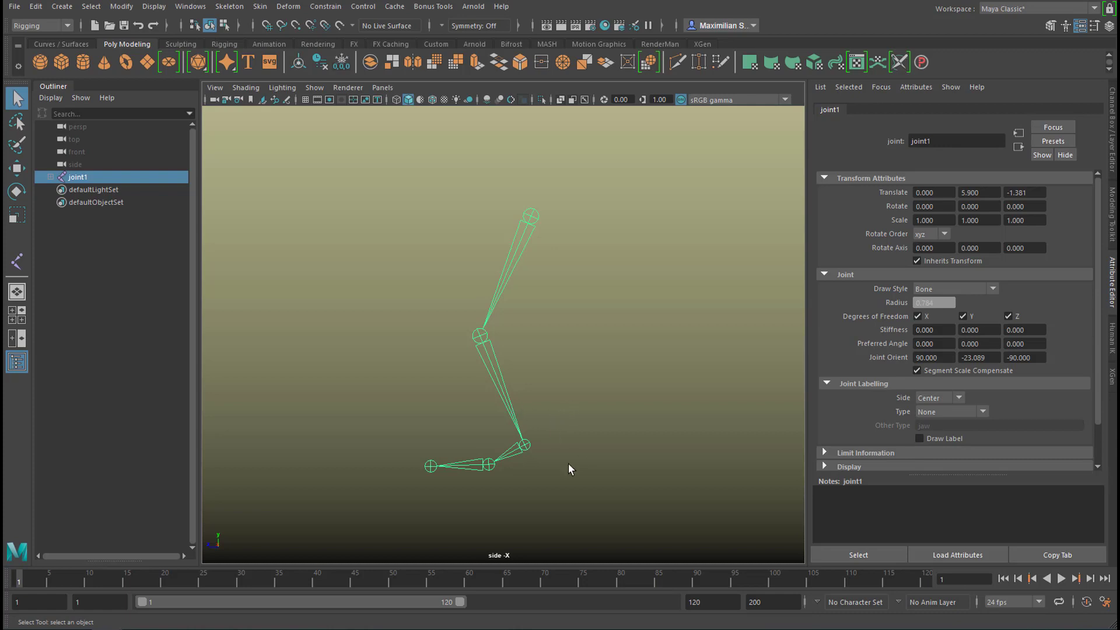
# - Try rotating the knee joint about -22.4 degrees around Z and slightly rotating the ankle joint, undoing both rotations
pyautogui.press('e')
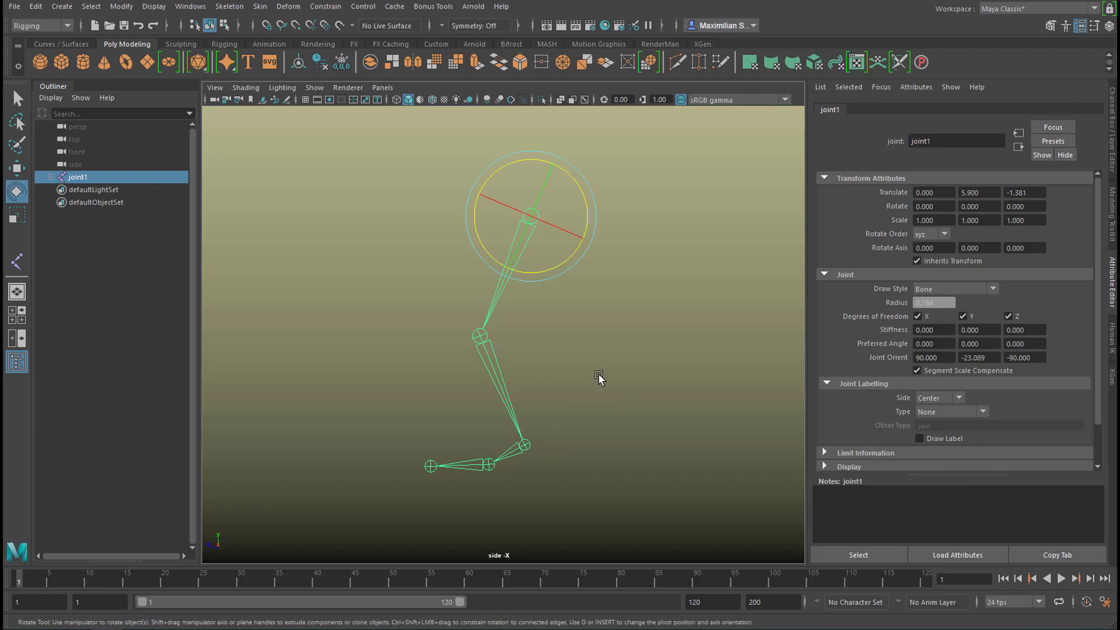
pyautogui.click(480, 336)
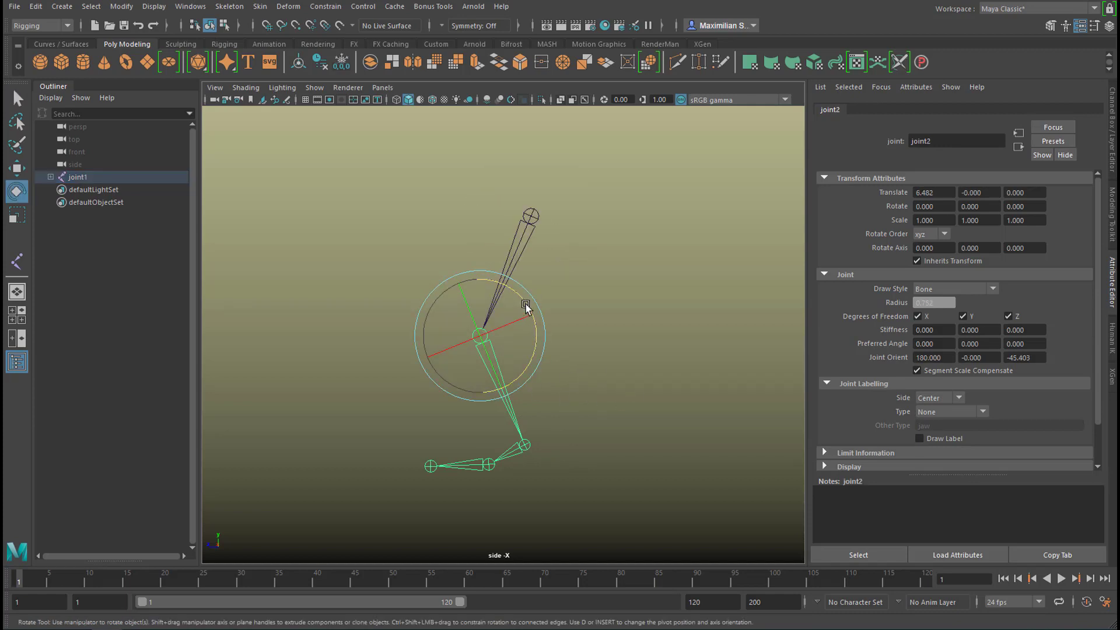
pyautogui.moveTo(526, 307); pyautogui.dragTo(523, 332)
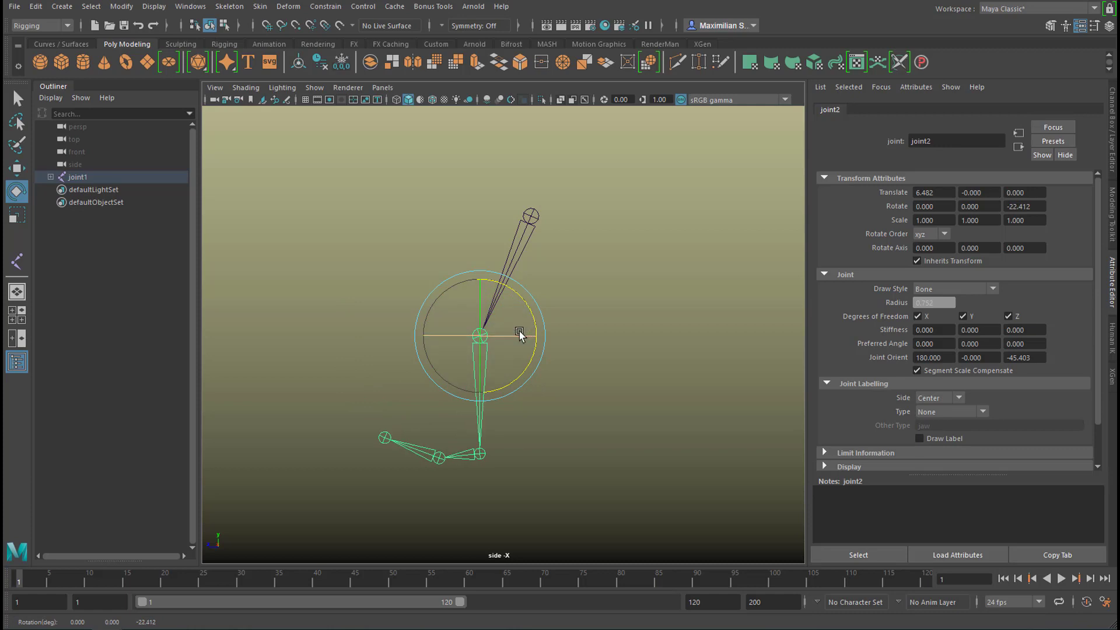
pyautogui.click(493, 453)
pyautogui.moveTo(504, 402); pyautogui.dragTo(505, 393)
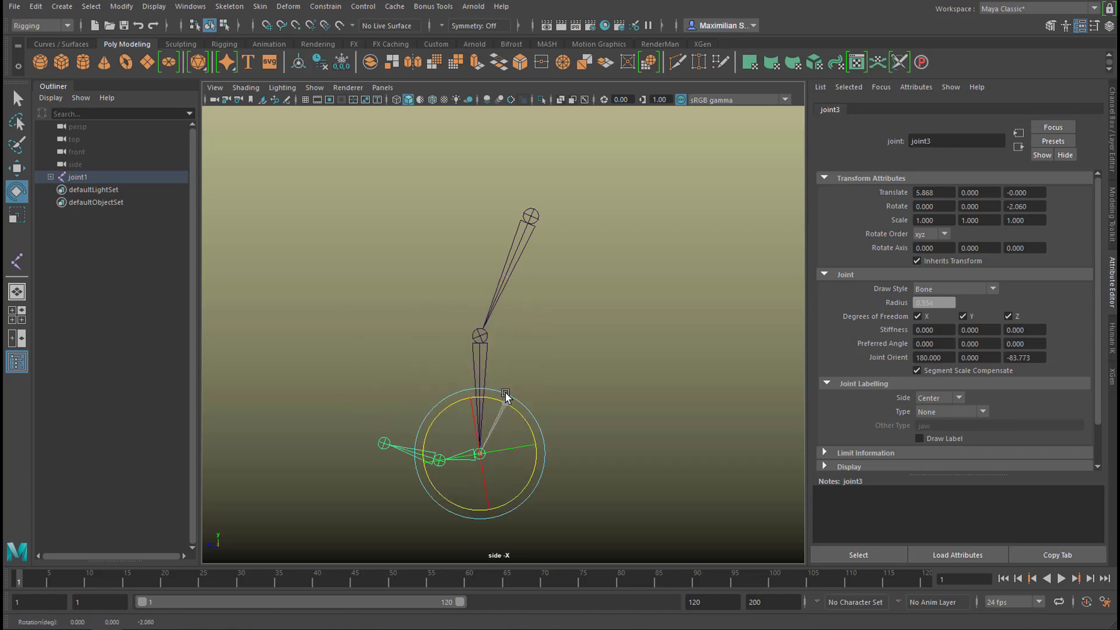
pyautogui.hotkey('ctrl', 'z')
pyautogui.hotkey('ctrl', 'z')
pyautogui.hotkey('ctrl', 'z')
pyautogui.hotkey('ctrl', 'z')
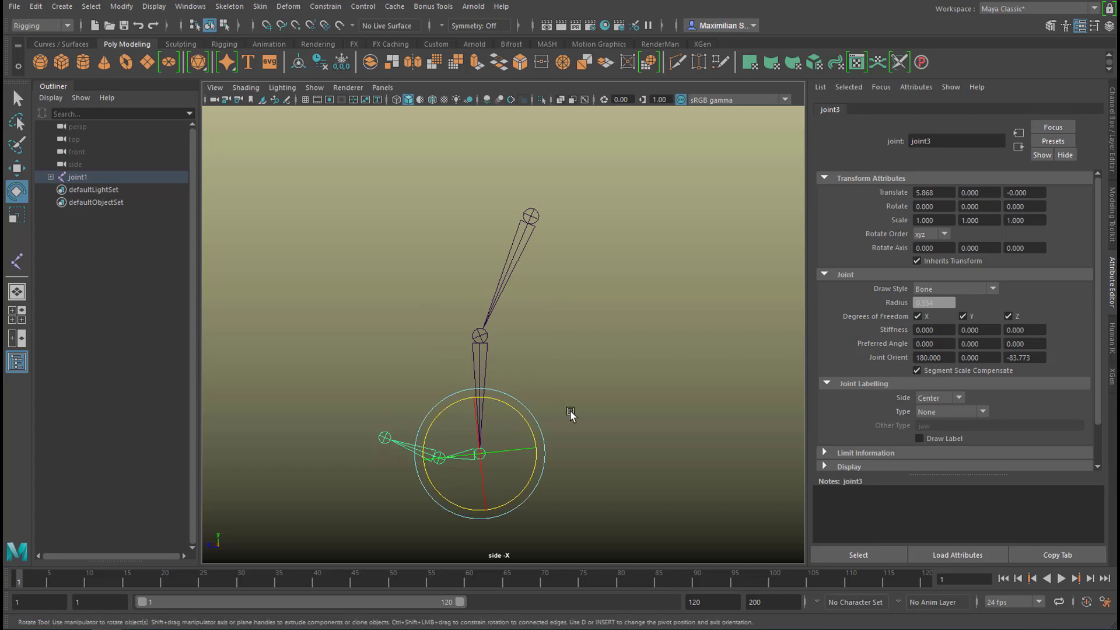
# - Select the root joint at the hip and move the whole leg chain along Z to about -0.785
pyautogui.click(591, 259)
pyautogui.click(532, 218)
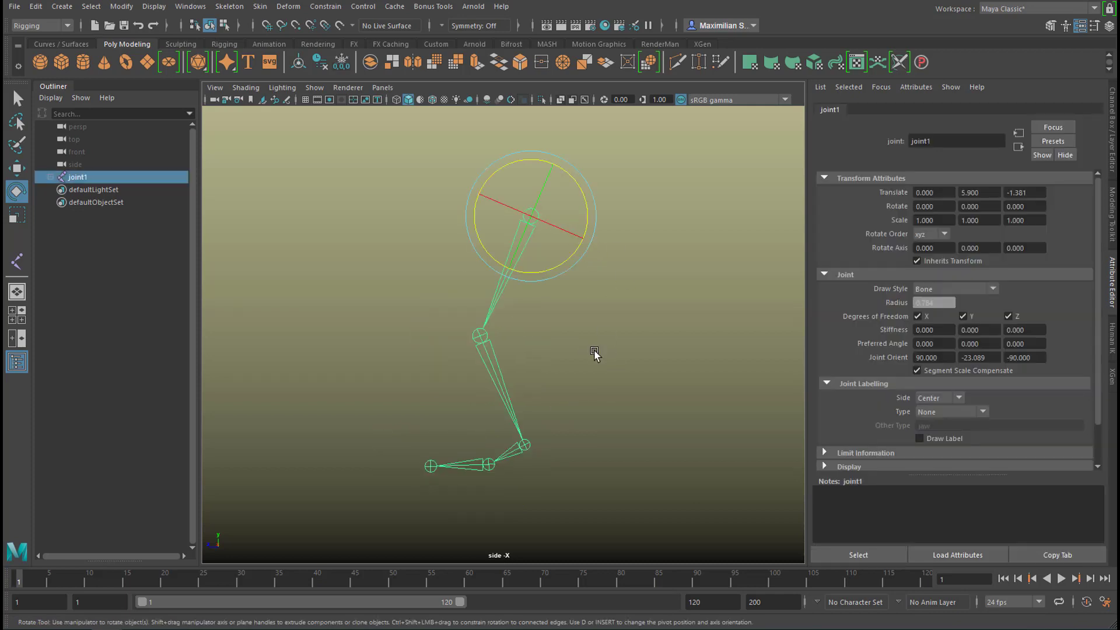
pyautogui.press('w')
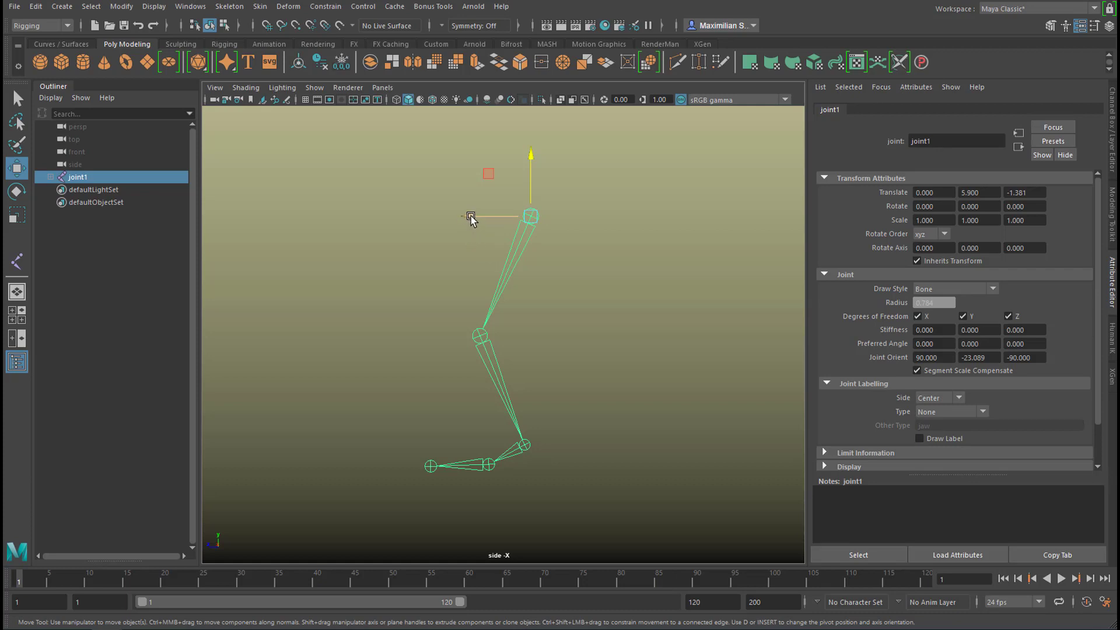
pyautogui.moveTo(470, 218)
pyautogui.mouseDown()
pyautogui.moveTo(312, 232)
pyautogui.moveTo(458, 232)
pyautogui.mouseUp()
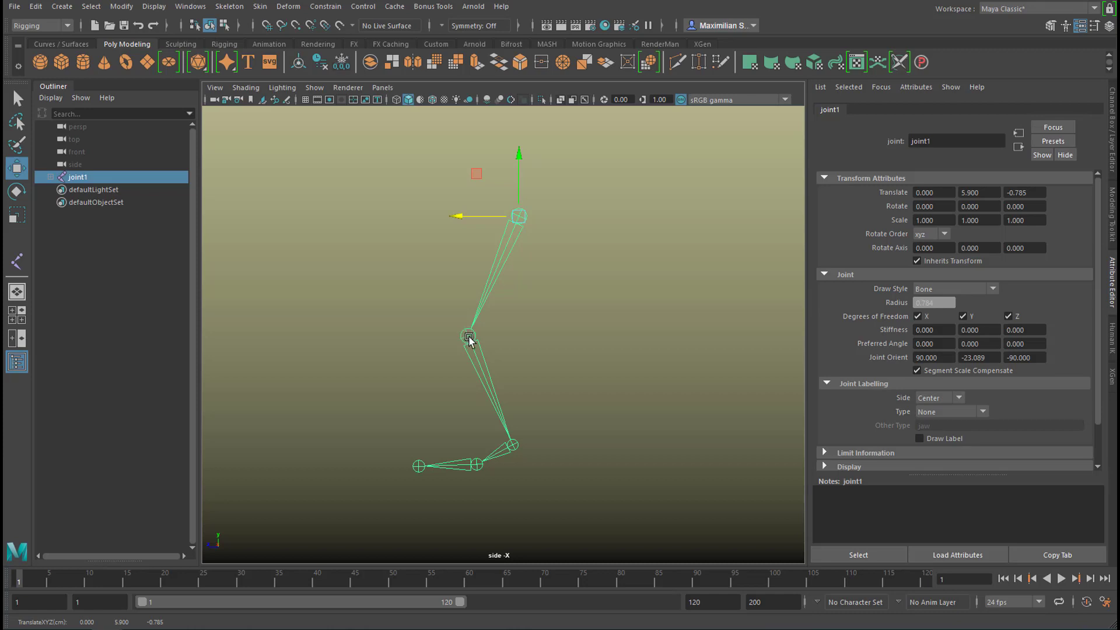
# - Try moving the knee joint along Z and rotating it, undoing each change and clearing the selection
pyautogui.click(468, 336)
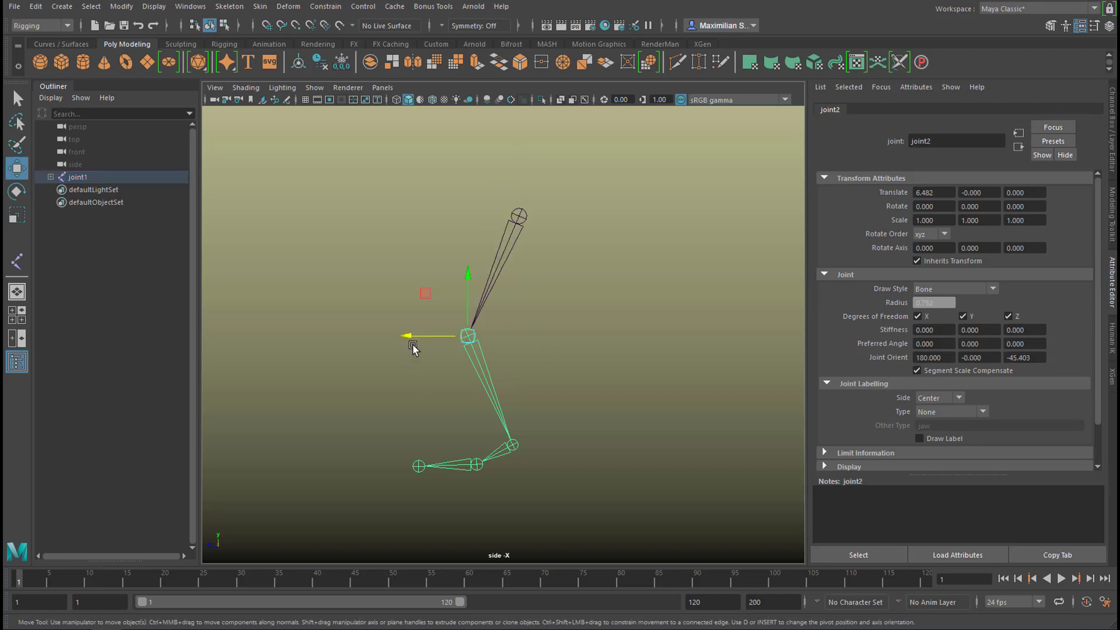
pyautogui.moveTo(409, 343); pyautogui.dragTo(320, 378)
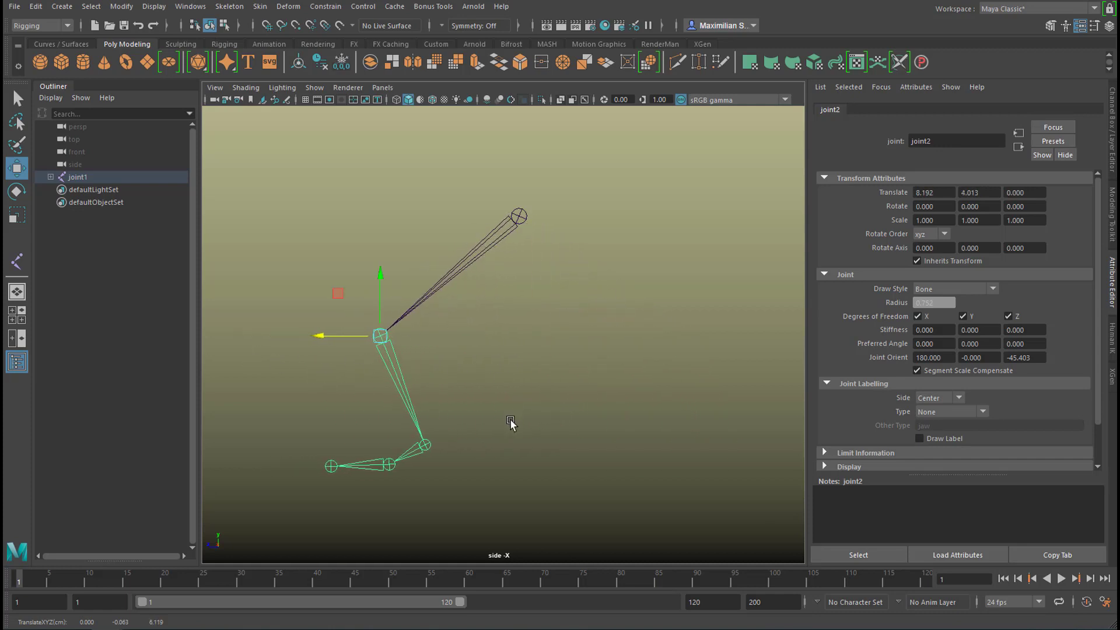
pyautogui.hotkey('ctrl', 'z')
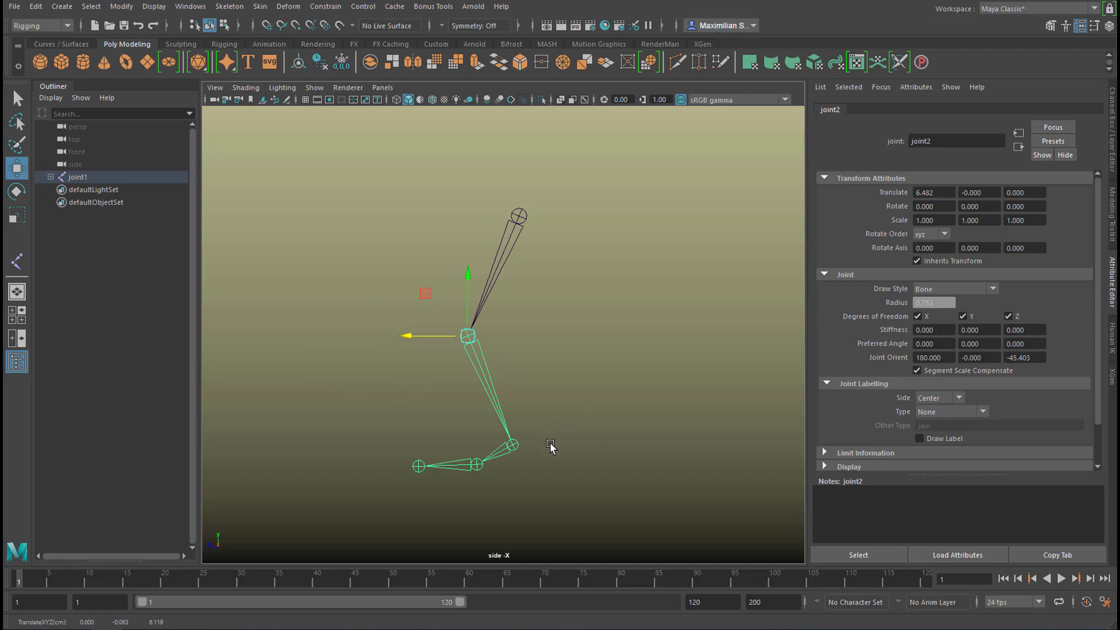
pyautogui.press('e')
pyautogui.moveTo(517, 305)
pyautogui.mouseDown()
pyautogui.moveTo(517, 338)
pyautogui.moveTo(517, 319)
pyautogui.mouseUp()
pyautogui.hotkey('ctrl', 'z')
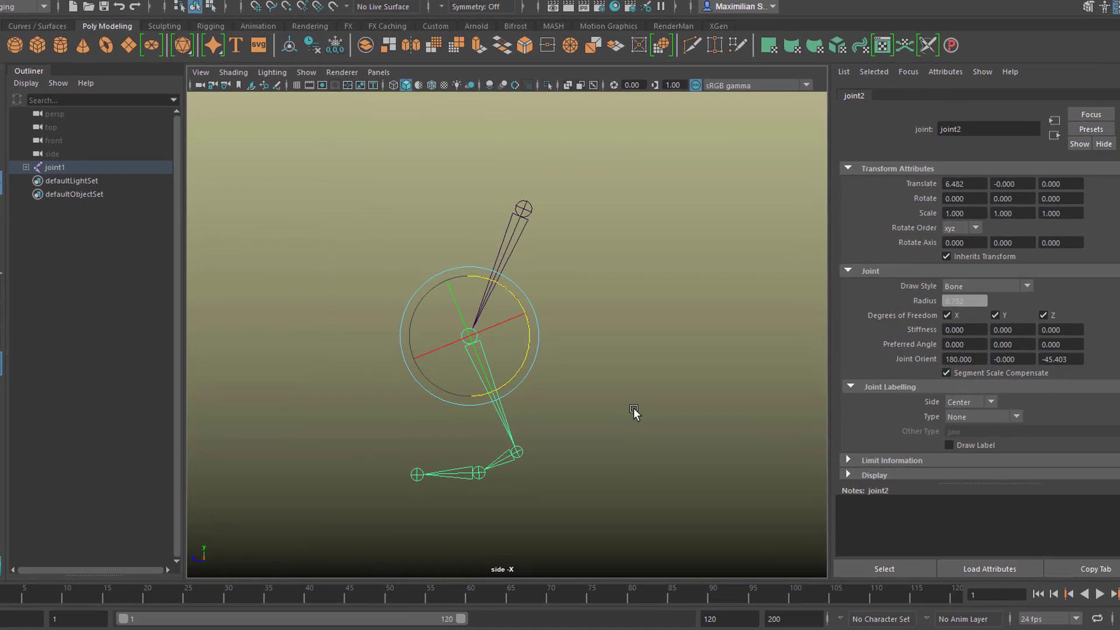
pyautogui.click(630, 416)
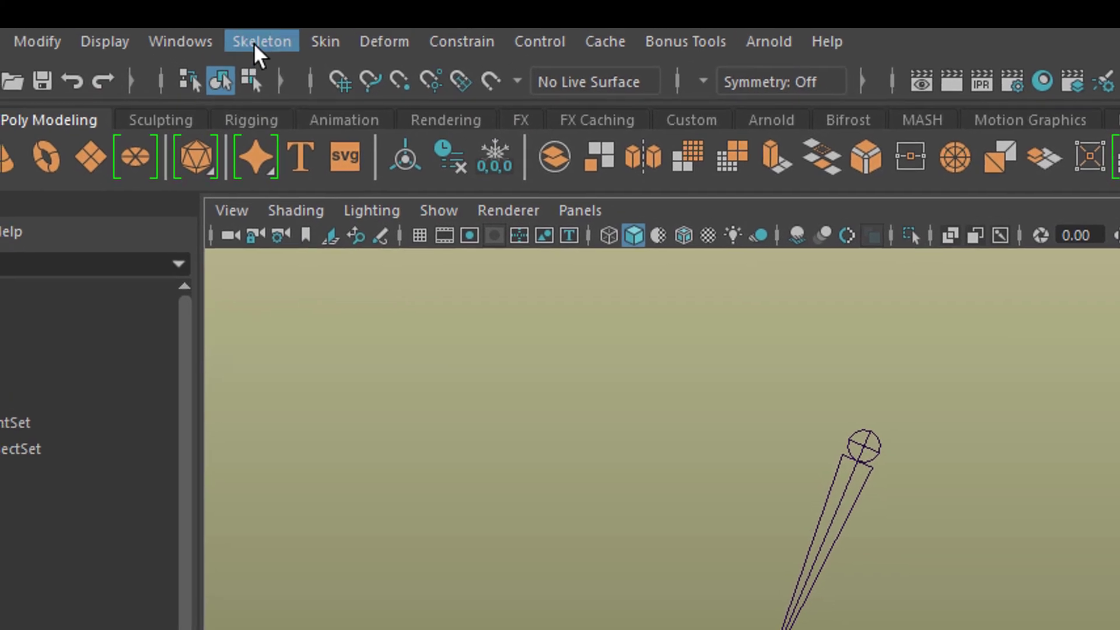
# - Create an IK handle with the Single-Chain Solver from the hip joint to the ankle joint
pyautogui.click(242, 21)
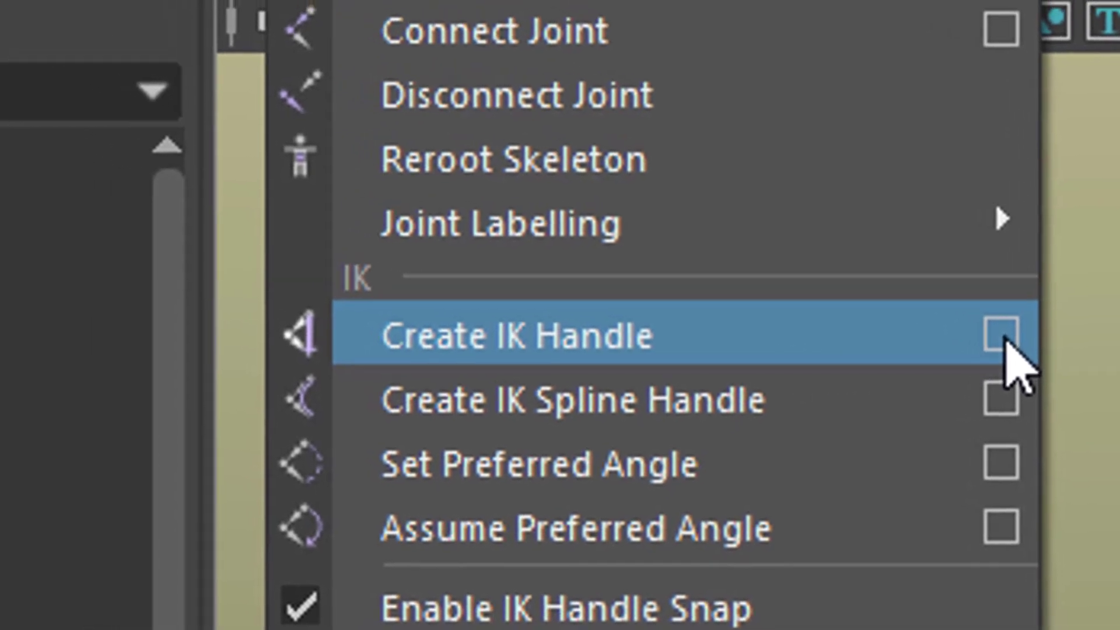
pyautogui.click(1002, 337)
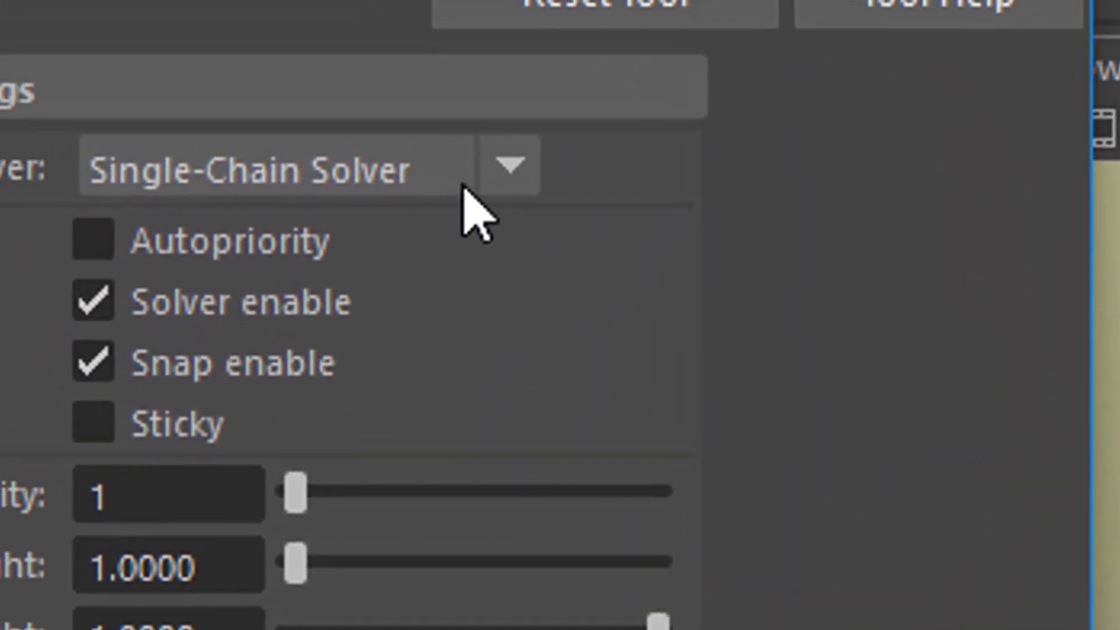
pyautogui.click(580, 10)
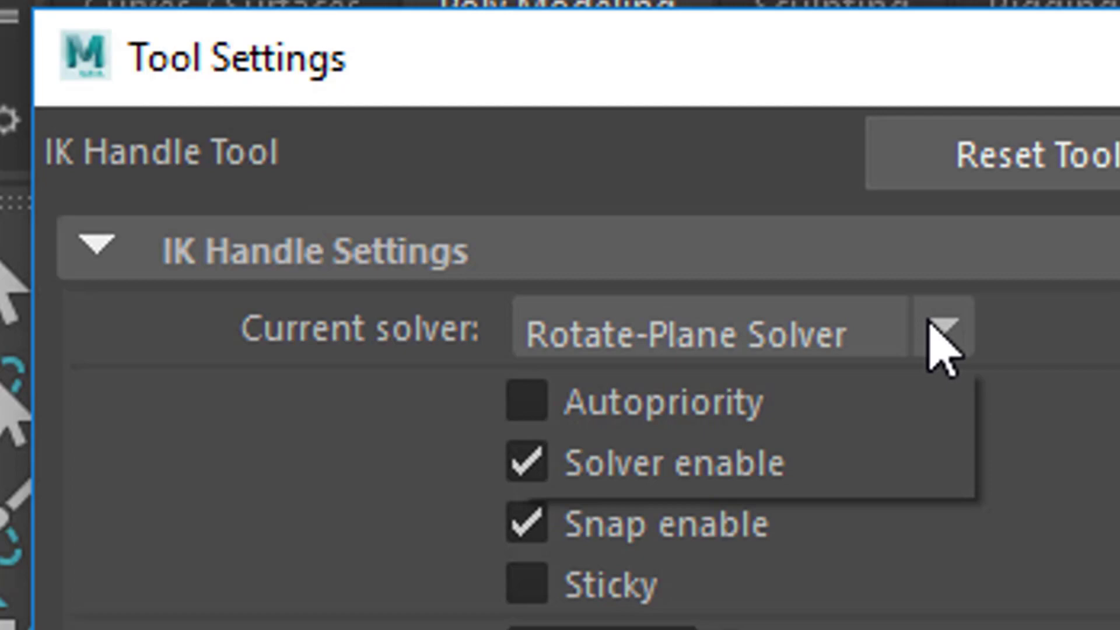
pyautogui.click(202, 108)
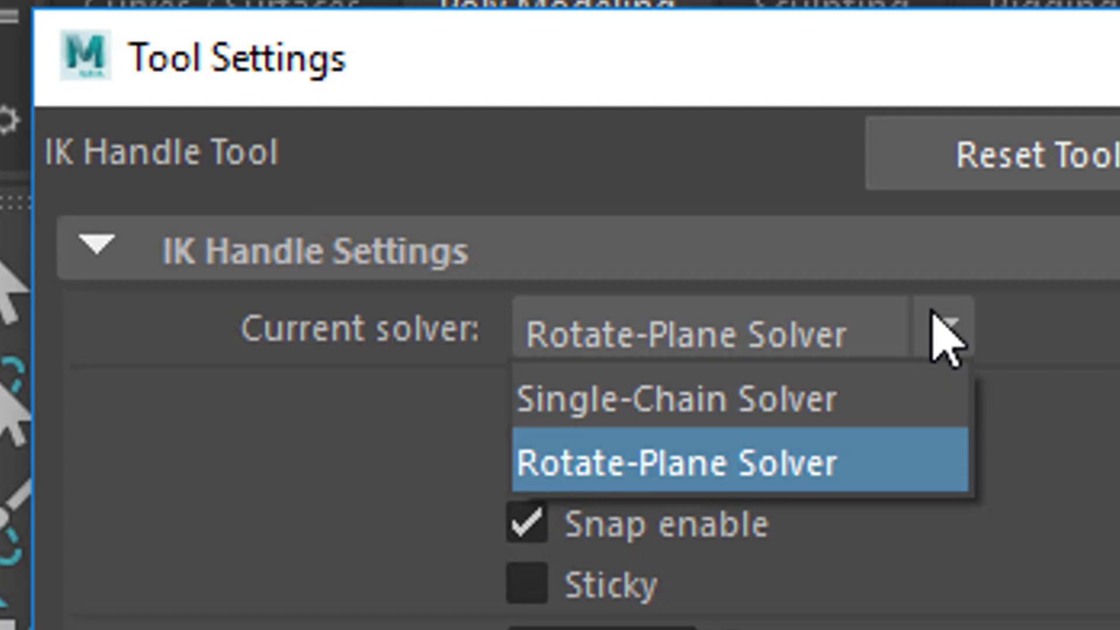
pyautogui.click(918, 402)
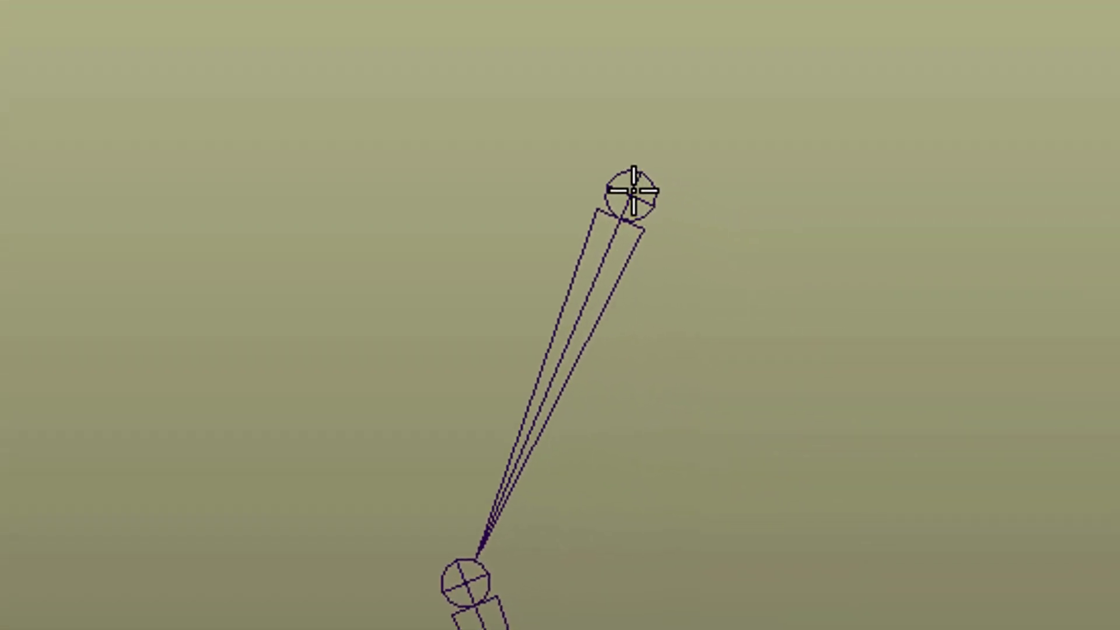
pyautogui.click(631, 191)
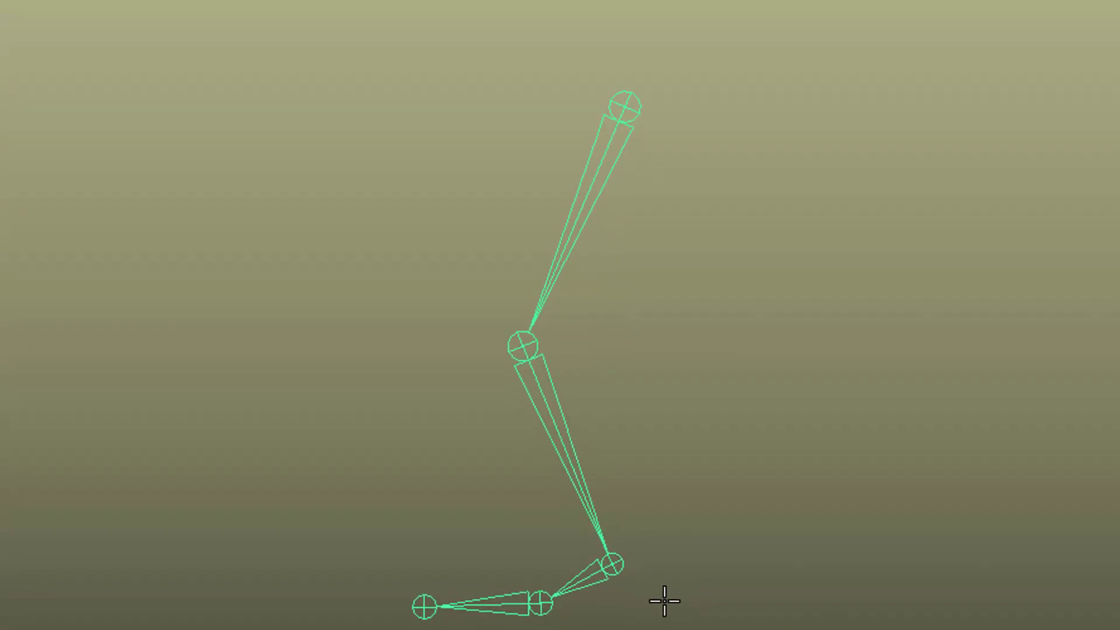
pyautogui.click(611, 512)
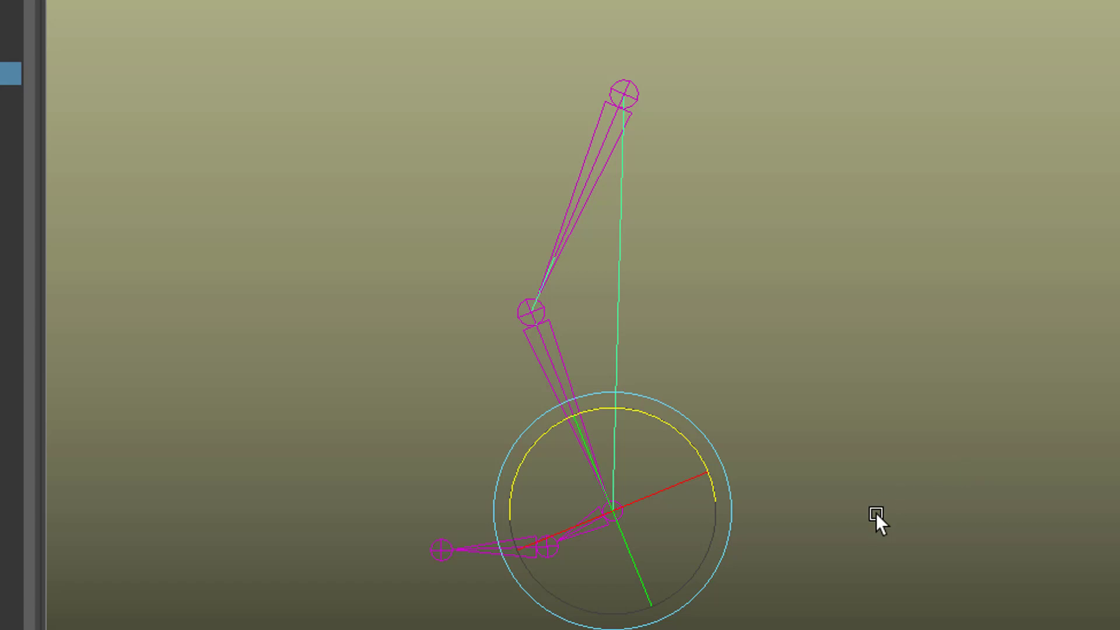
# - Test the leg's bending by moving the ankle IK handle around, and clear the selection
pyautogui.press('w')
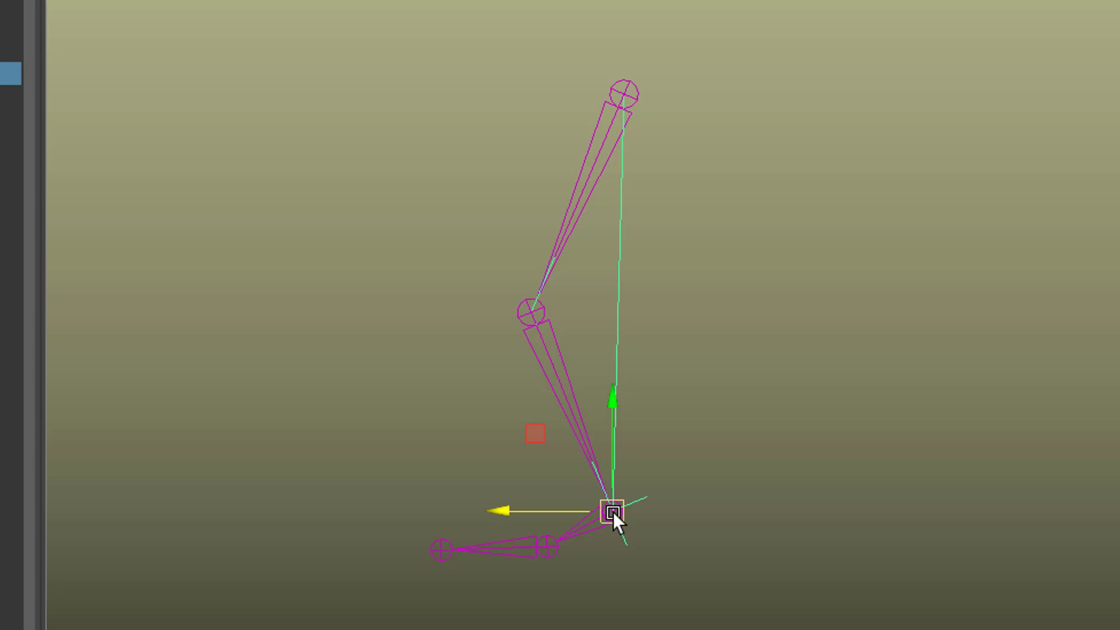
pyautogui.moveTo(613, 513)
pyautogui.mouseDown()
pyautogui.moveTo(576, 483)
pyautogui.moveTo(566, 407)
pyautogui.moveTo(537, 421)
pyautogui.moveTo(553, 509)
pyautogui.moveTo(608, 527)
pyautogui.moveTo(693, 492)
pyautogui.moveTo(772, 493)
pyautogui.moveTo(658, 496)
pyautogui.moveTo(639, 452)
pyautogui.moveTo(611, 517)
pyautogui.moveTo(555, 514)
pyautogui.moveTo(549, 425)
pyautogui.moveTo(591, 519)
pyautogui.moveTo(489, 458)
pyautogui.moveTo(636, 406)
pyautogui.moveTo(657, 520)
pyautogui.moveTo(573, 525)
pyautogui.moveTo(621, 503)
pyautogui.mouseUp()
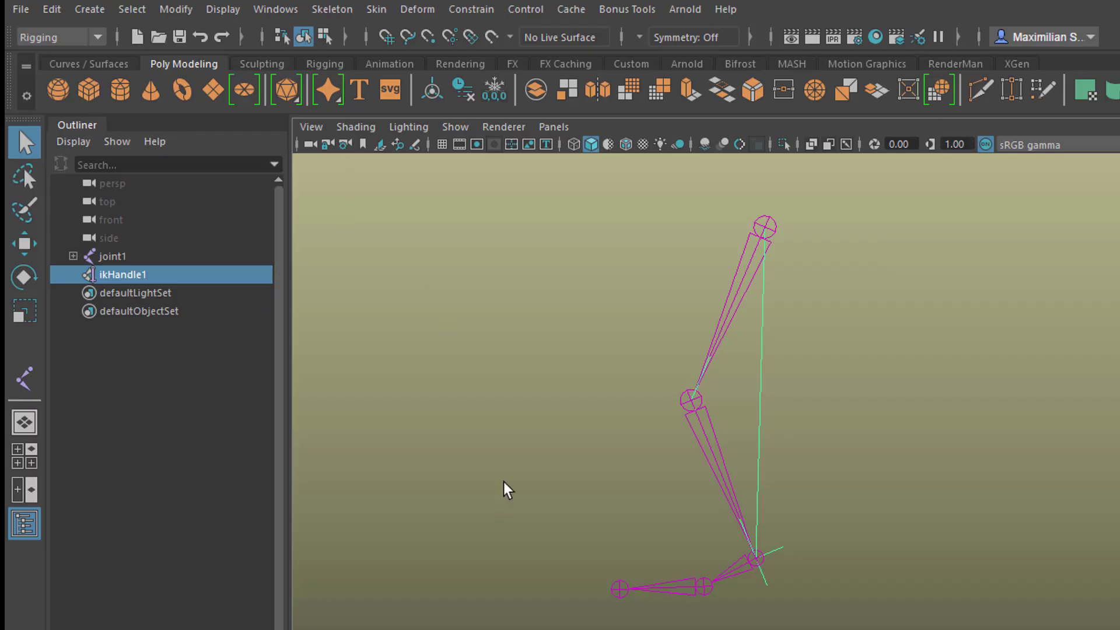
pyautogui.click(504, 482)
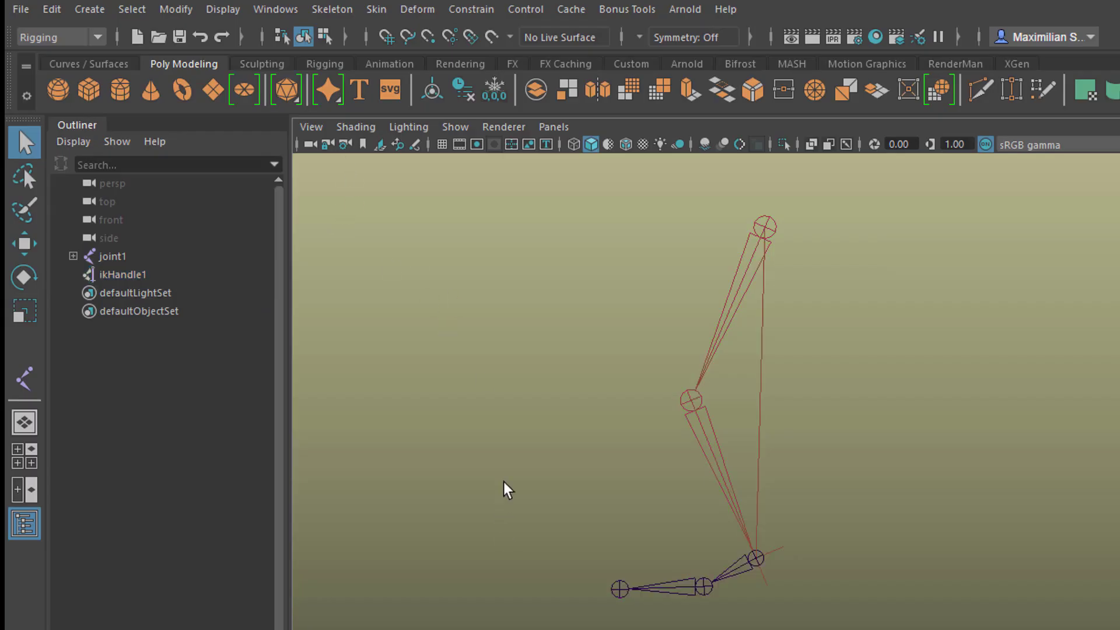
# - Create an IK handle from the ankle joint to the ball joint of the foot, and clear the selection
pyautogui.click(340, 10)
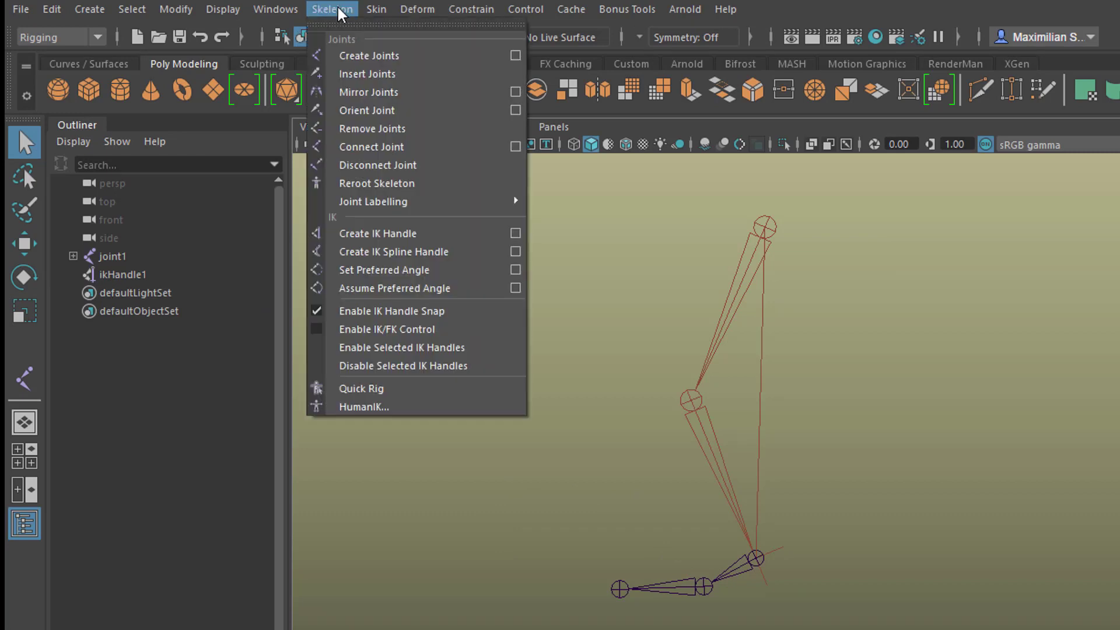
pyautogui.click(447, 247)
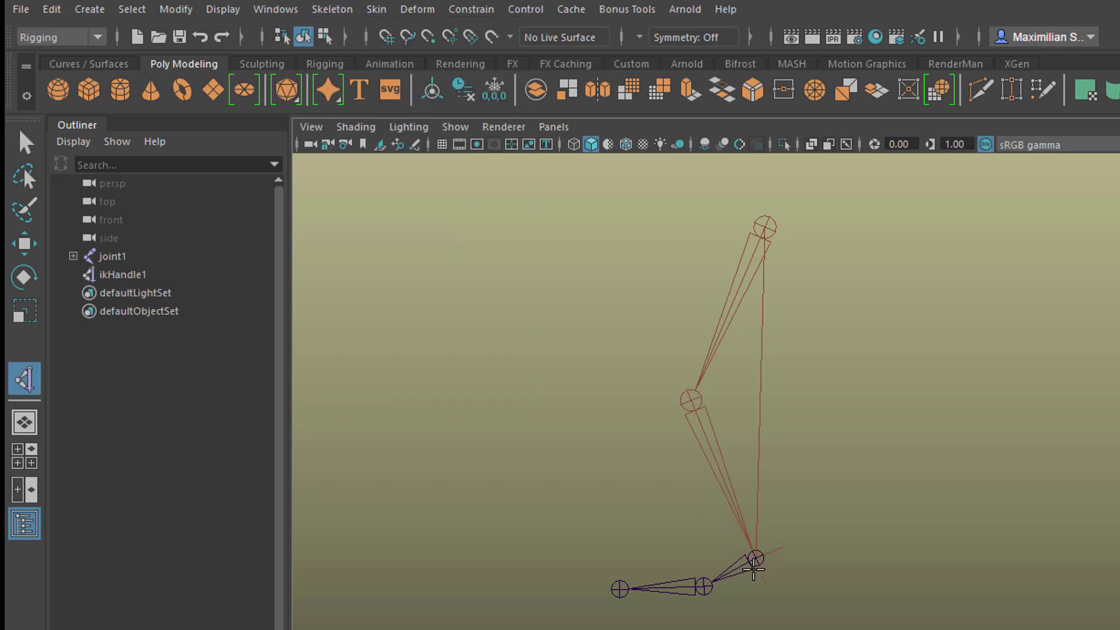
pyautogui.scroll(3, 1005, 580)
pyautogui.scroll(2, 737, 555)
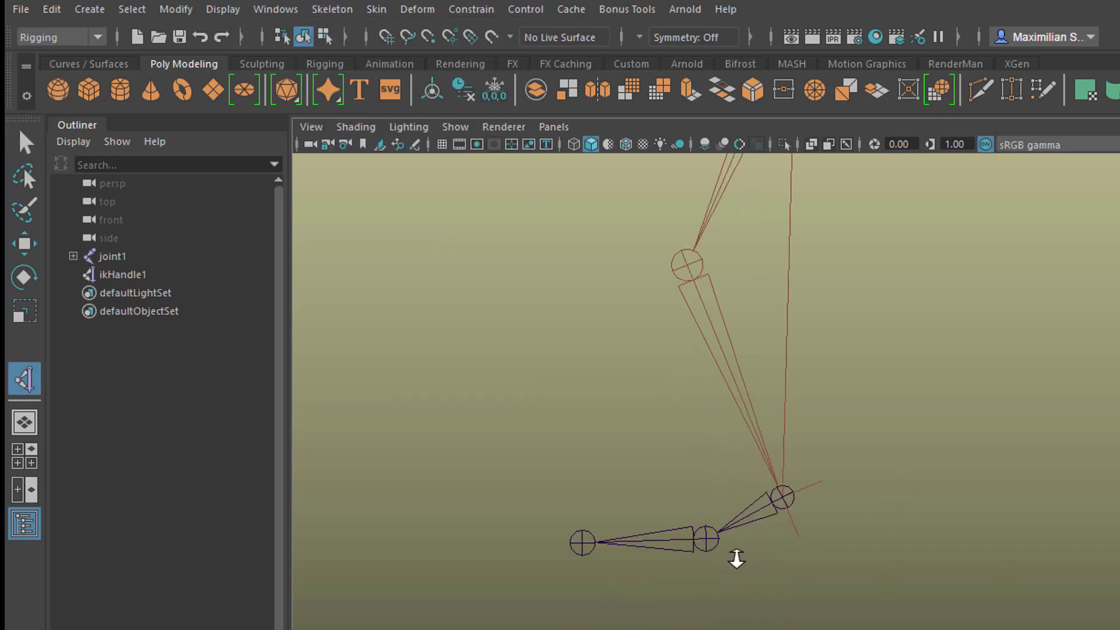
pyautogui.scroll(3, 788, 502)
pyautogui.click(797, 501)
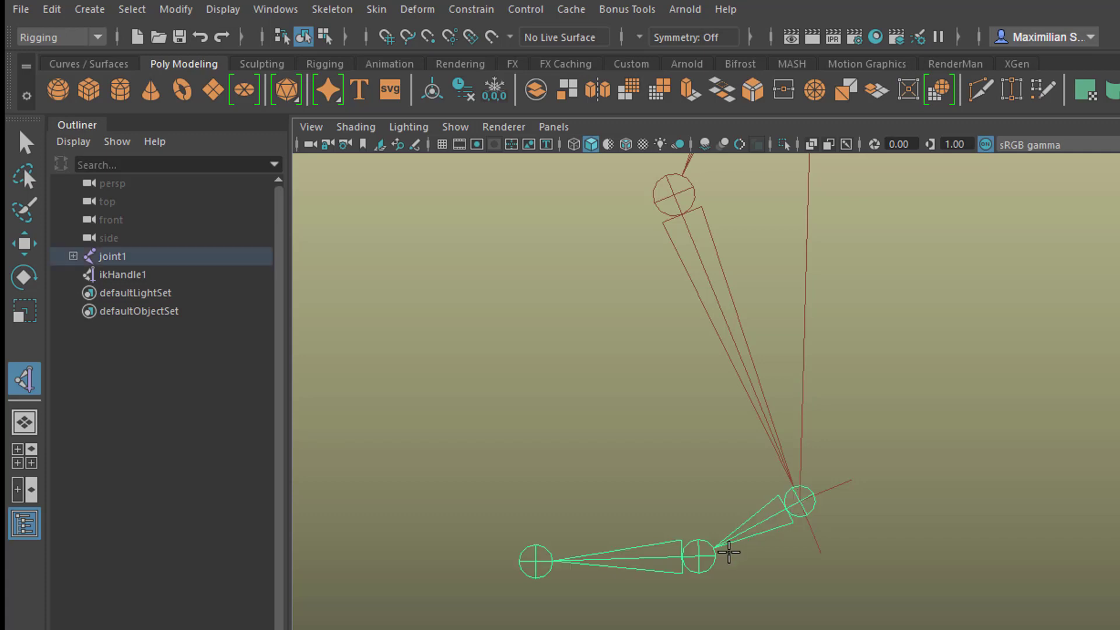
pyautogui.click(698, 557)
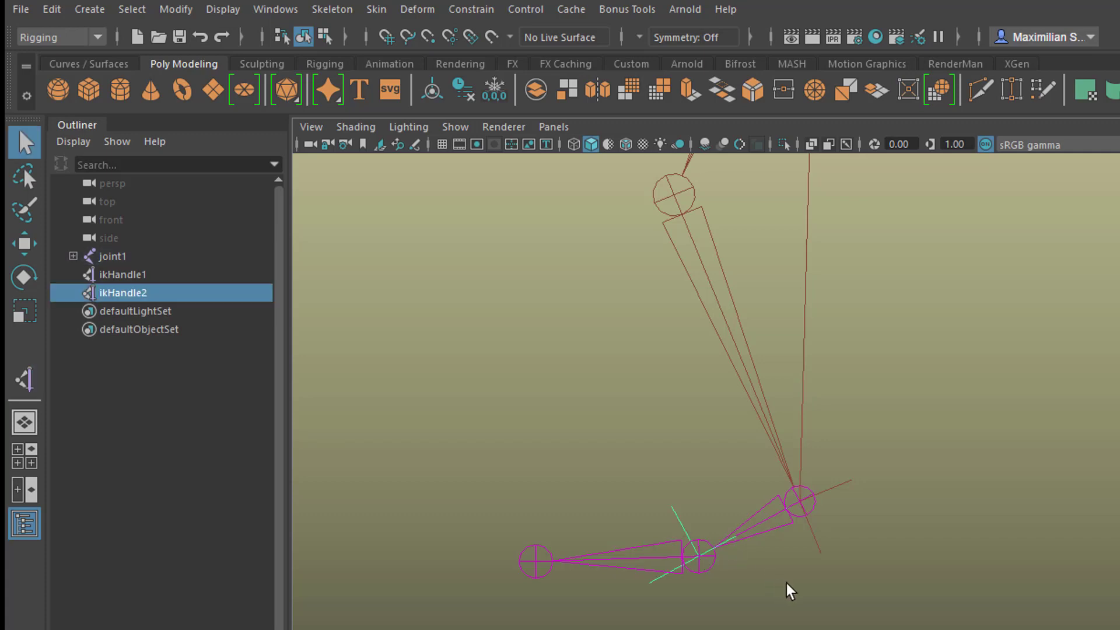
pyautogui.moveTo(130, 295); pyautogui.dragTo(157, 307)
pyautogui.click(548, 519)
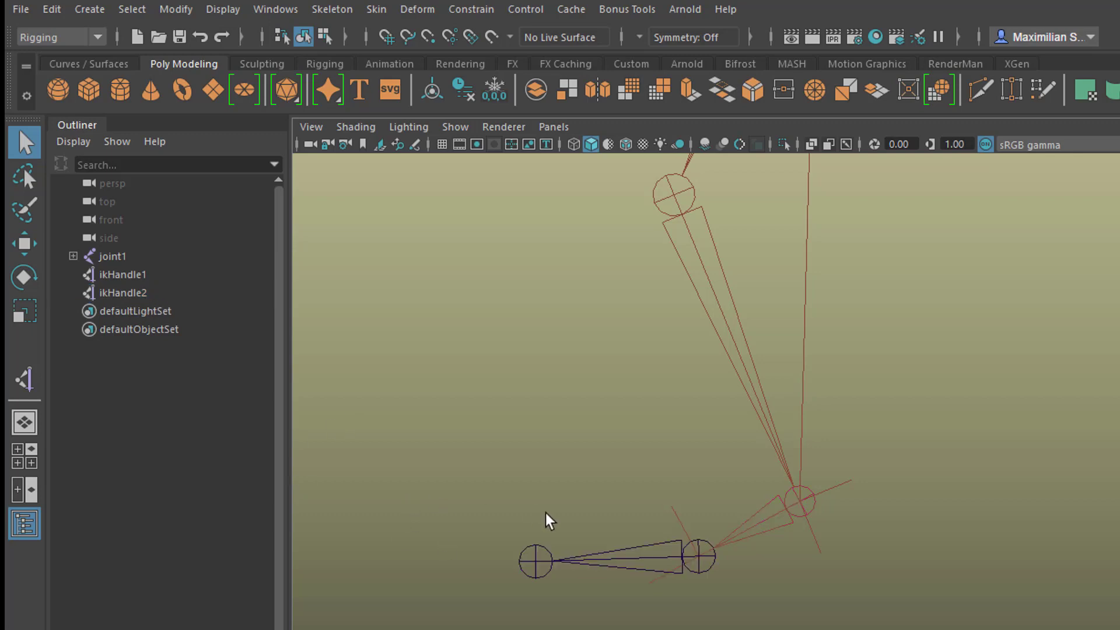
# - Create an IK handle from the ball joint to the toe joint and select it
pyautogui.click(331, 9)
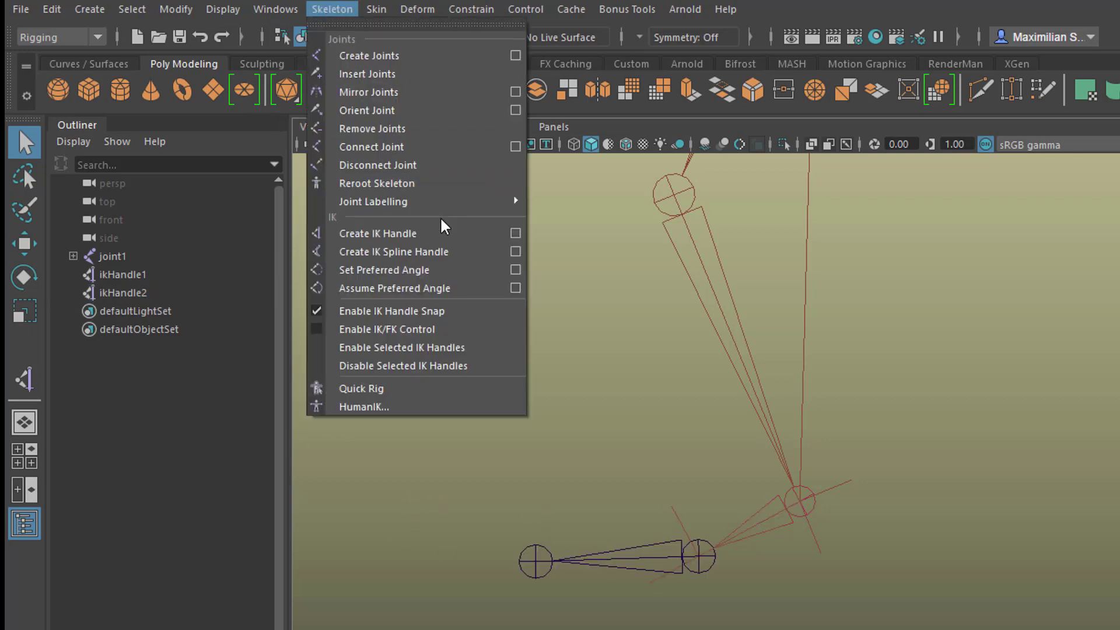
pyautogui.click(435, 237)
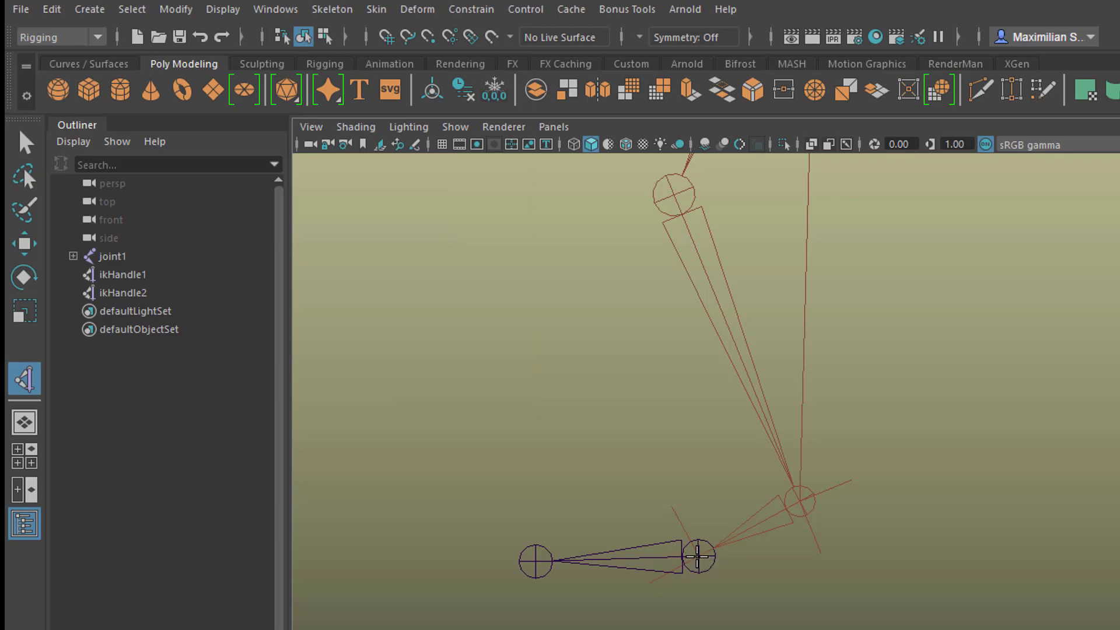
pyautogui.click(698, 555)
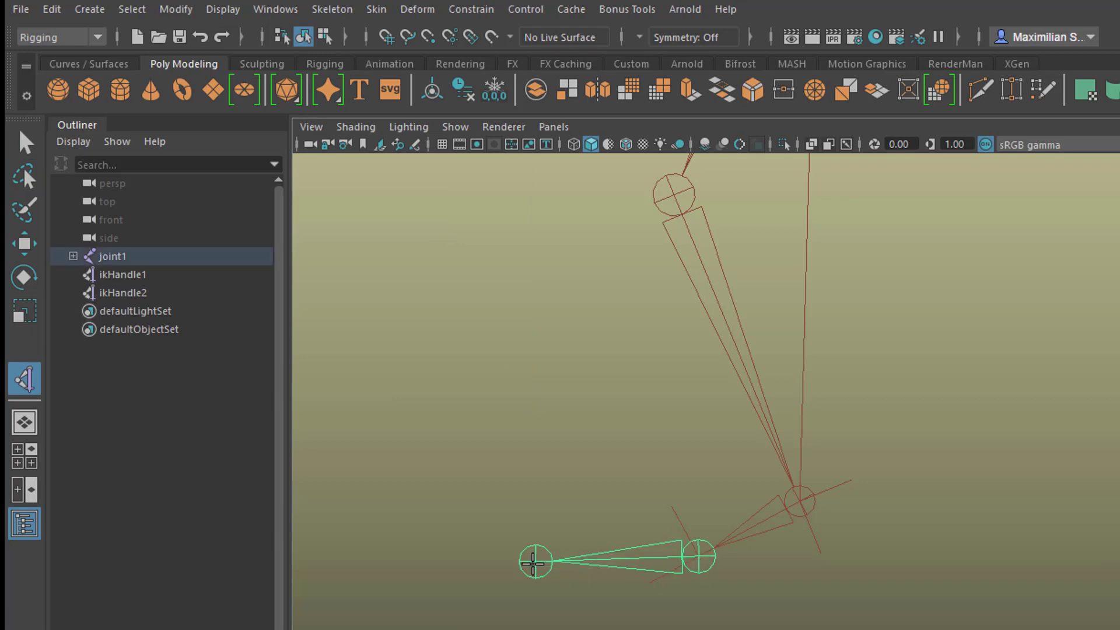
pyautogui.click(536, 561)
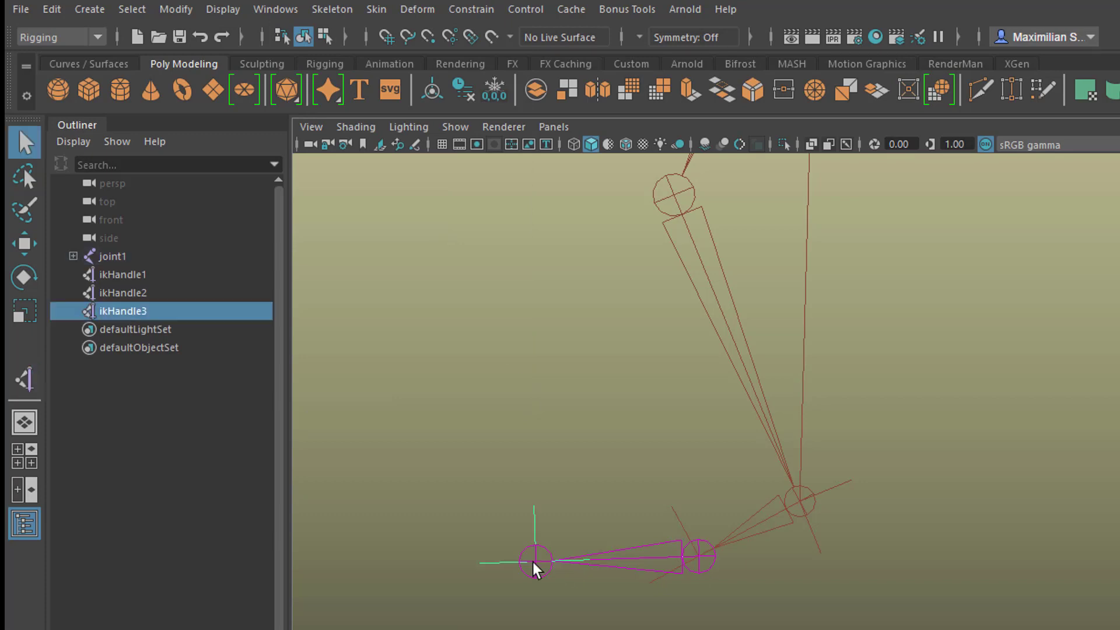
pyautogui.click(887, 572)
pyautogui.click(128, 312)
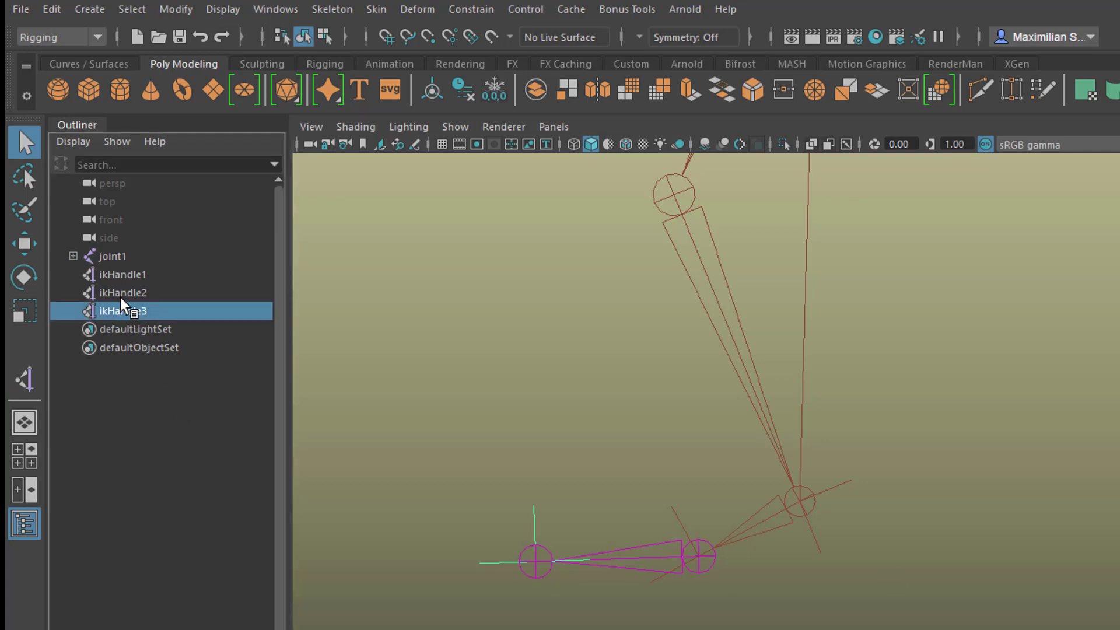
# - Try moving ikHandle1 at the ankle along Z and Y to test the foot's behaviour, undoing the movement
pyautogui.scroll(-5, 700, 625)
pyautogui.keyDown('alt'); pyautogui.moveTo(833, 508); pyautogui.dragTo(840, 594, button='middle'); pyautogui.keyUp('alt')
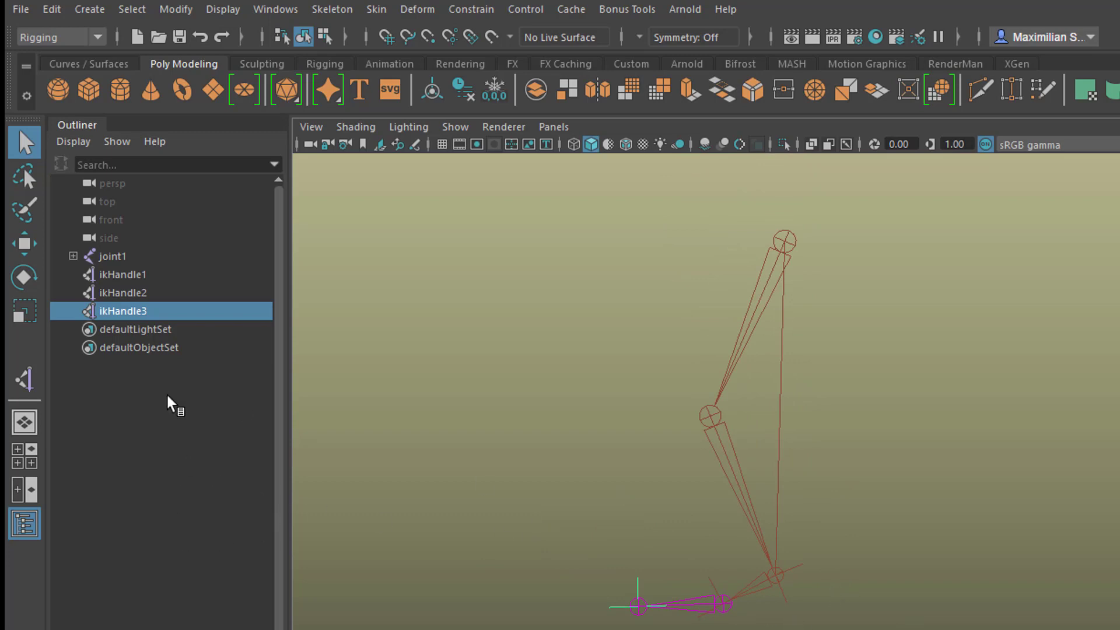
pyautogui.click(138, 275)
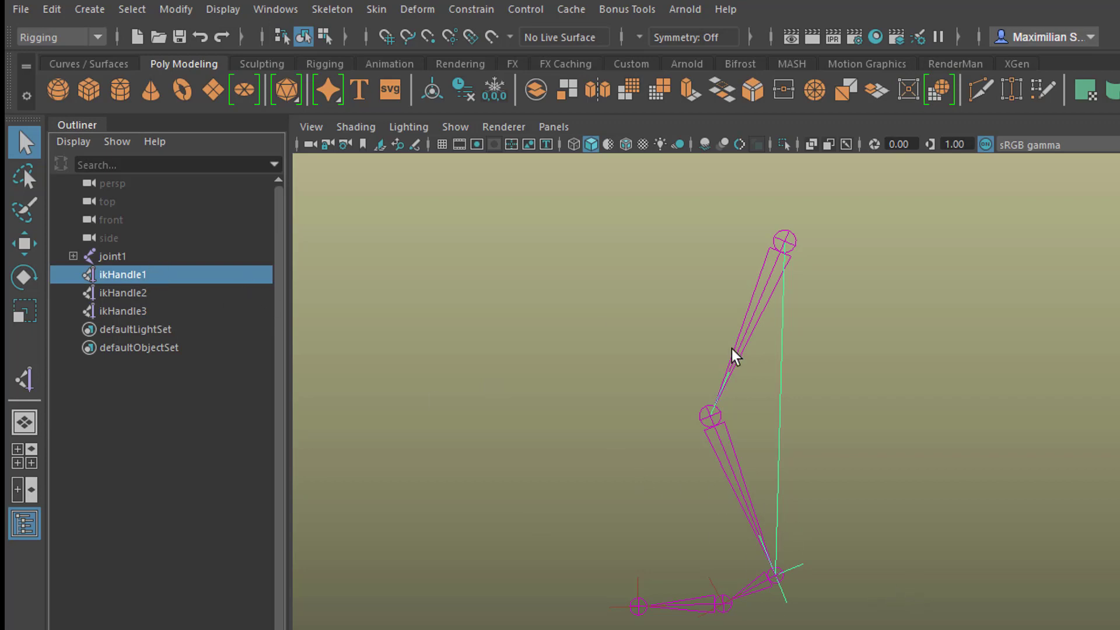
pyautogui.press('w')
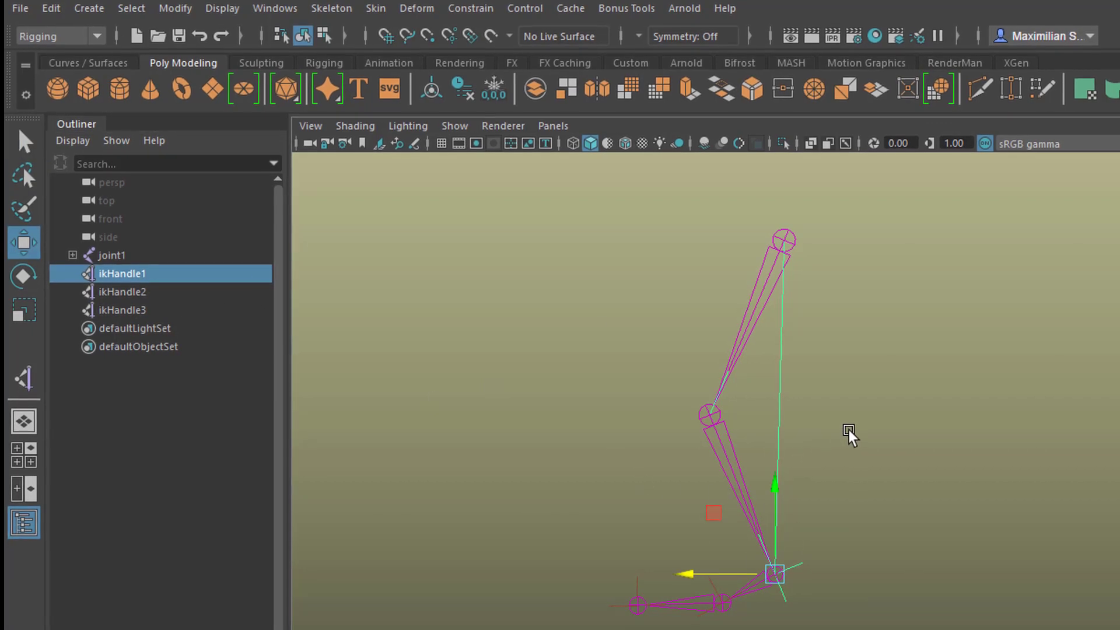
pyautogui.moveTo(691, 573); pyautogui.dragTo(553, 540)
pyautogui.moveTo(536, 500); pyautogui.dragTo(612, 446)
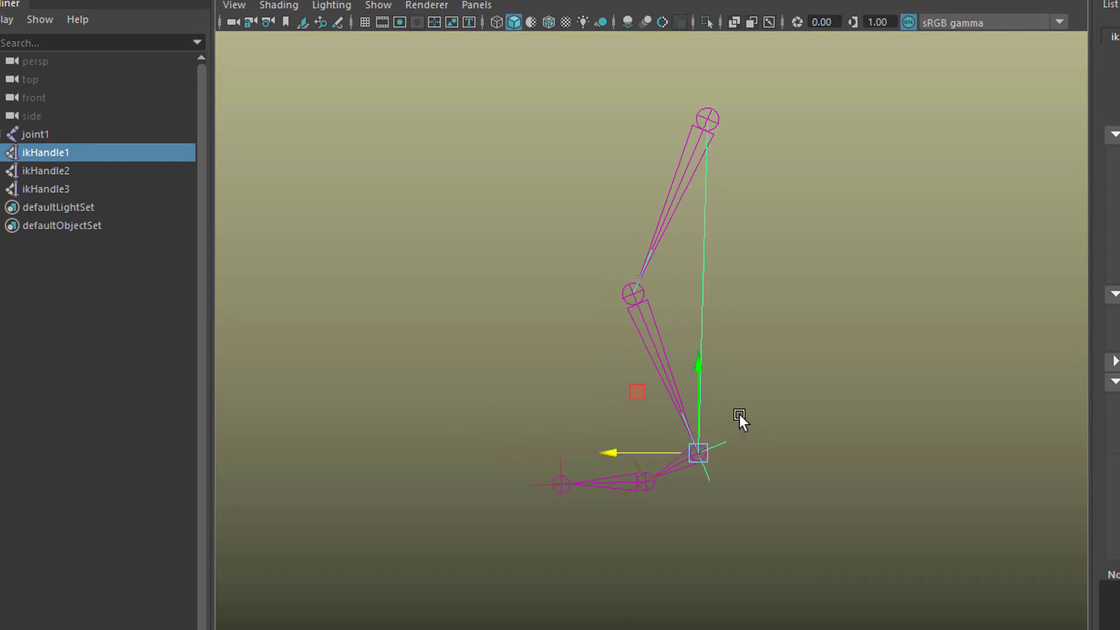
pyautogui.moveTo(701, 372); pyautogui.dragTo(767, 280)
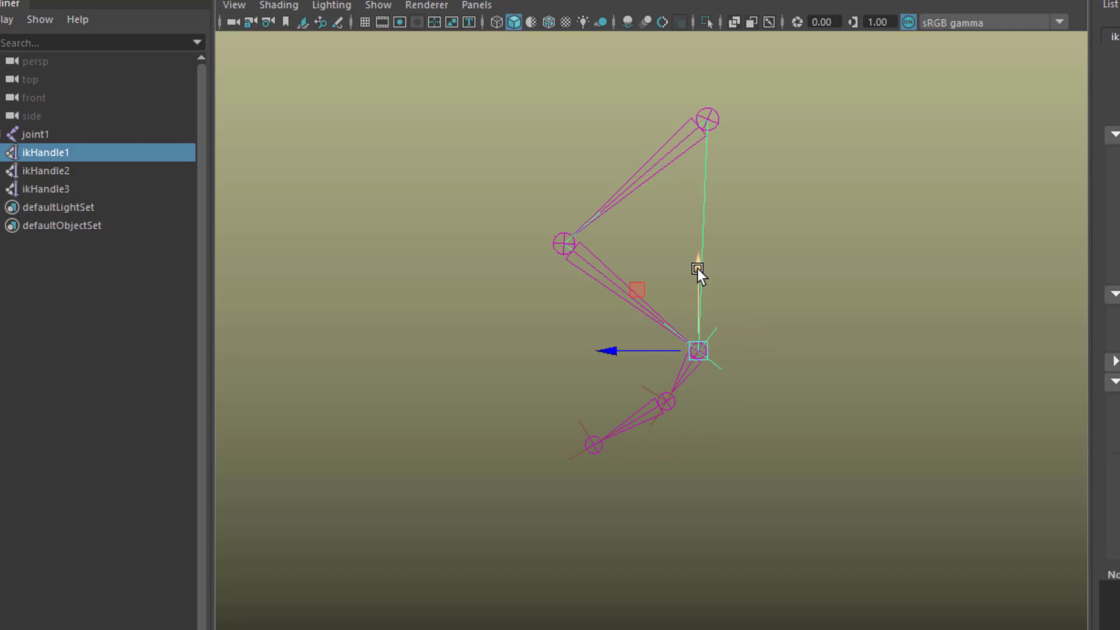
pyautogui.moveTo(699, 267); pyautogui.dragTo(759, 380)
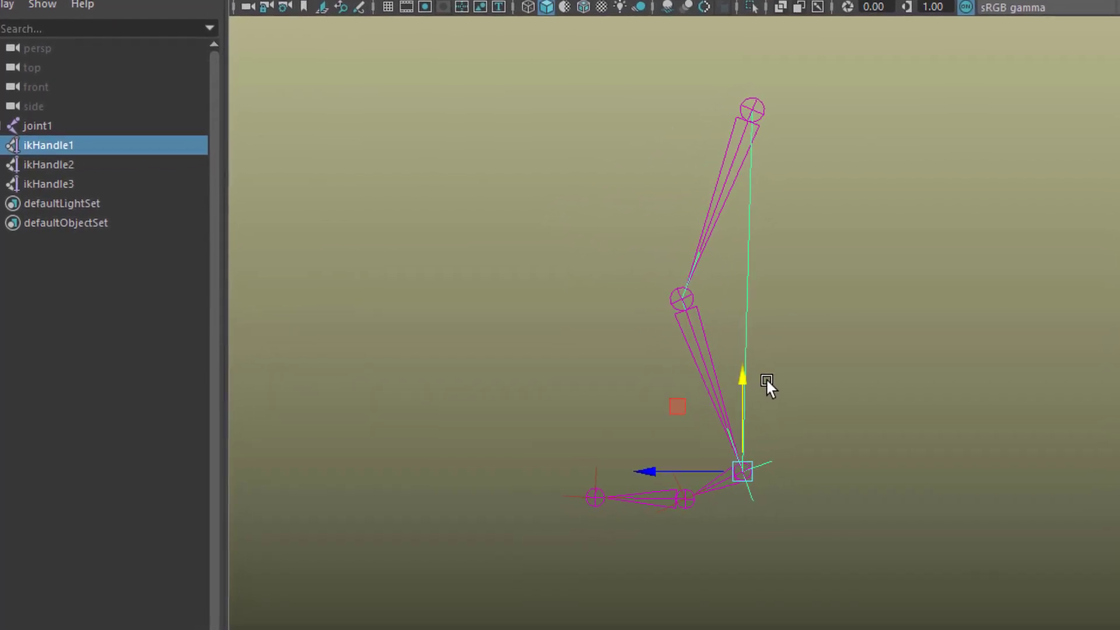
pyautogui.hotkey('ctrl', 'z')
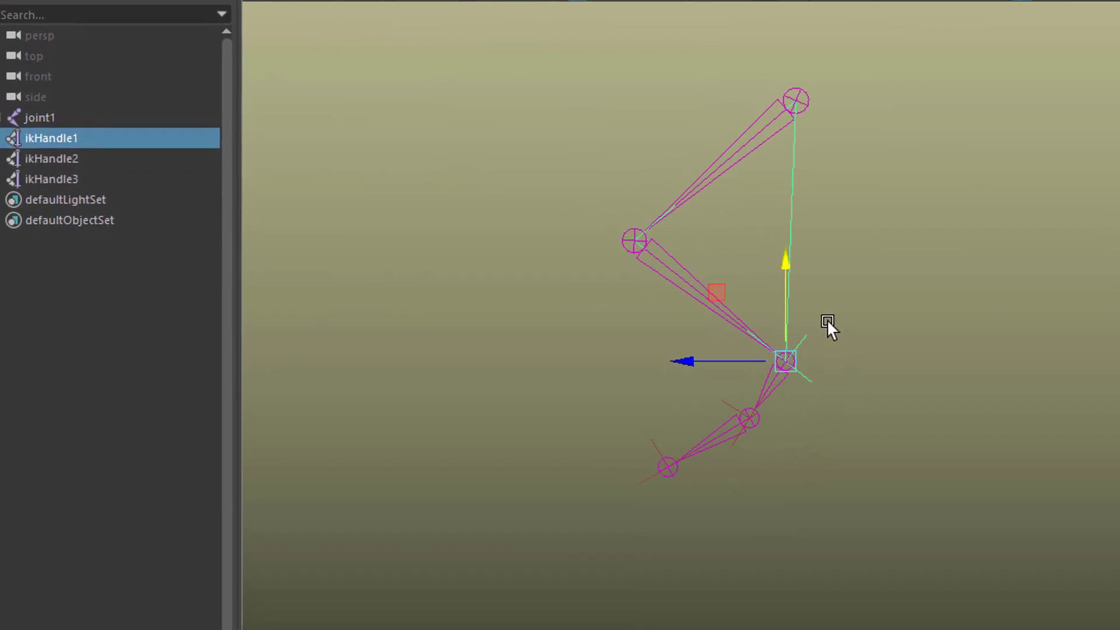
pyautogui.moveTo(845, 329); pyautogui.dragTo(973, 418, button='middle')
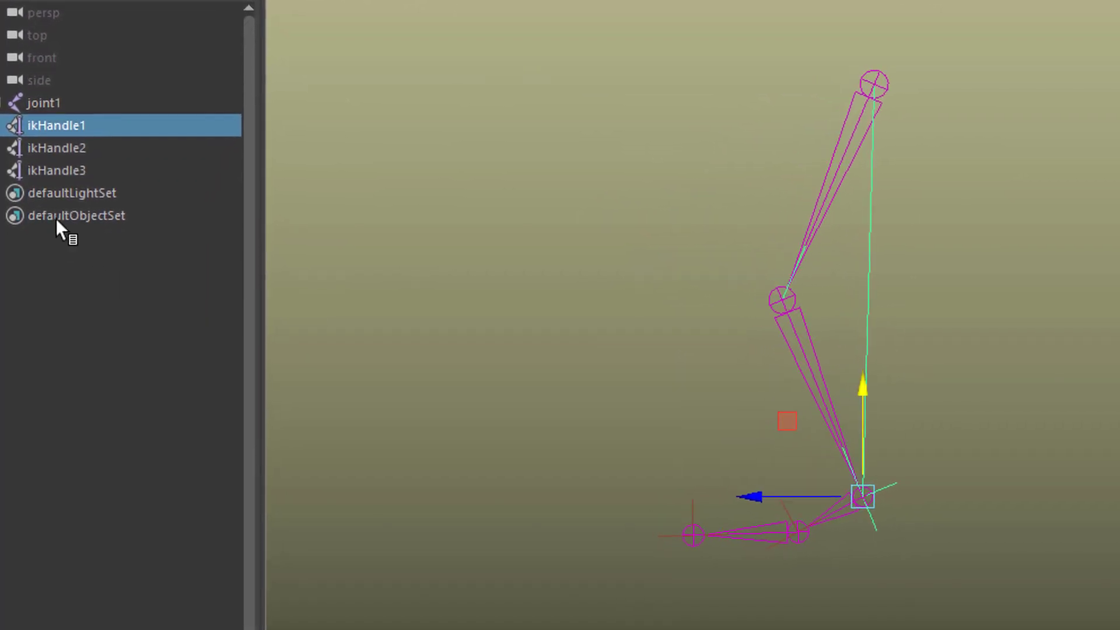
# - Parent ikHandle2 and ikHandle3 under ikHandle1 and expand the ikHandle1 group
pyautogui.click(84, 138)
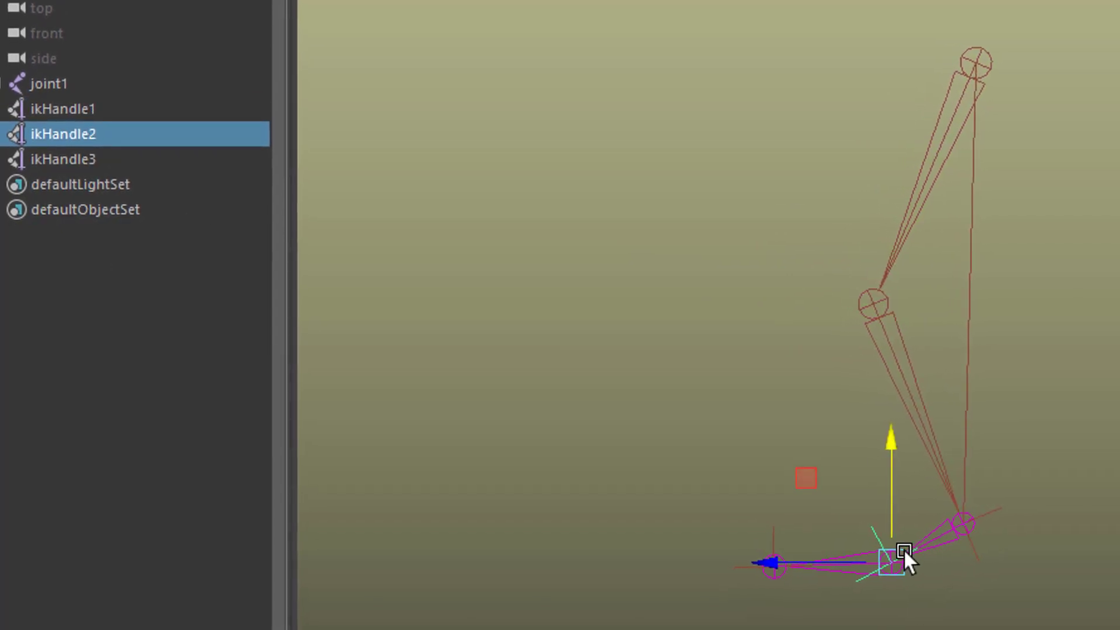
pyautogui.keyDown('ctrl'); pyautogui.click(82, 159); pyautogui.keyUp('ctrl')
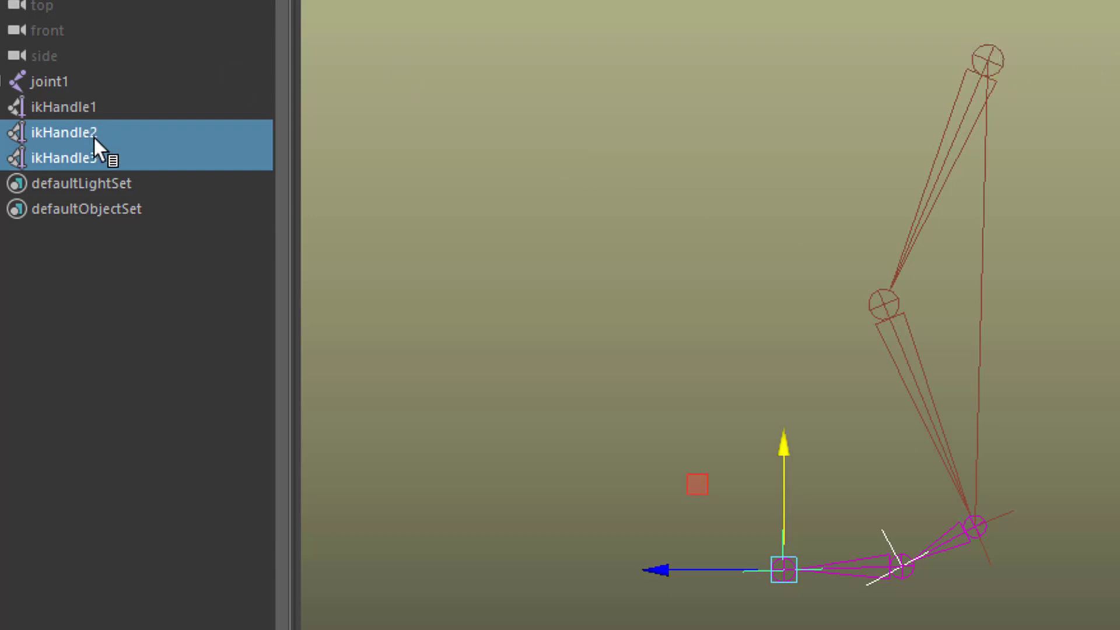
pyautogui.moveTo(94, 135); pyautogui.dragTo(97, 106, button='middle')
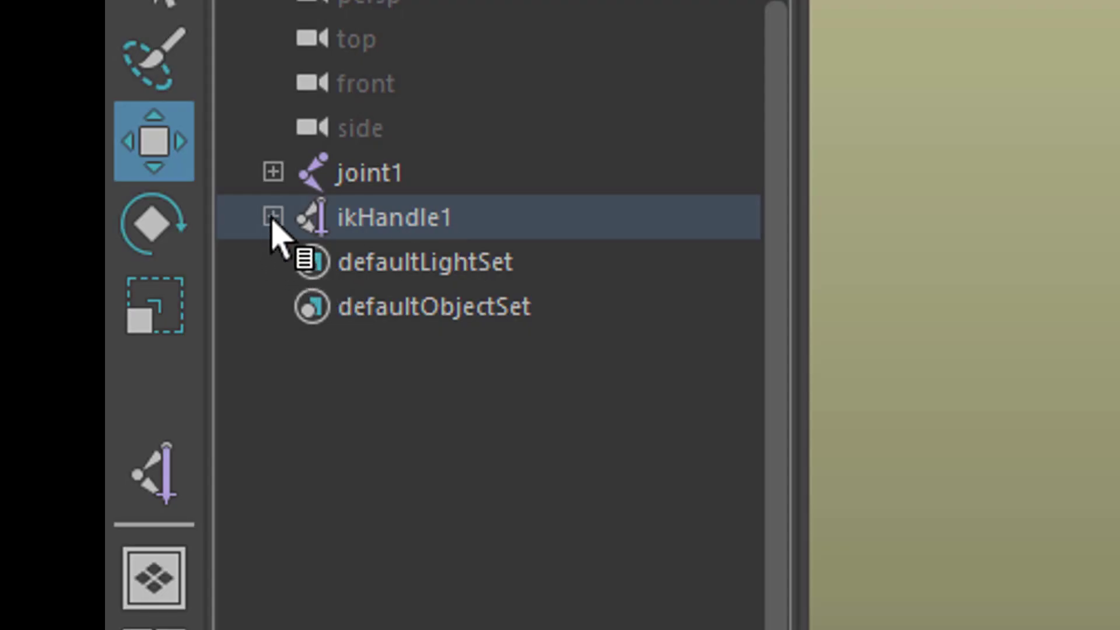
pyautogui.click(272, 218)
# - Try raising ikHandle1 along Y with its child handles, and undo the move
pyautogui.click(486, 224)
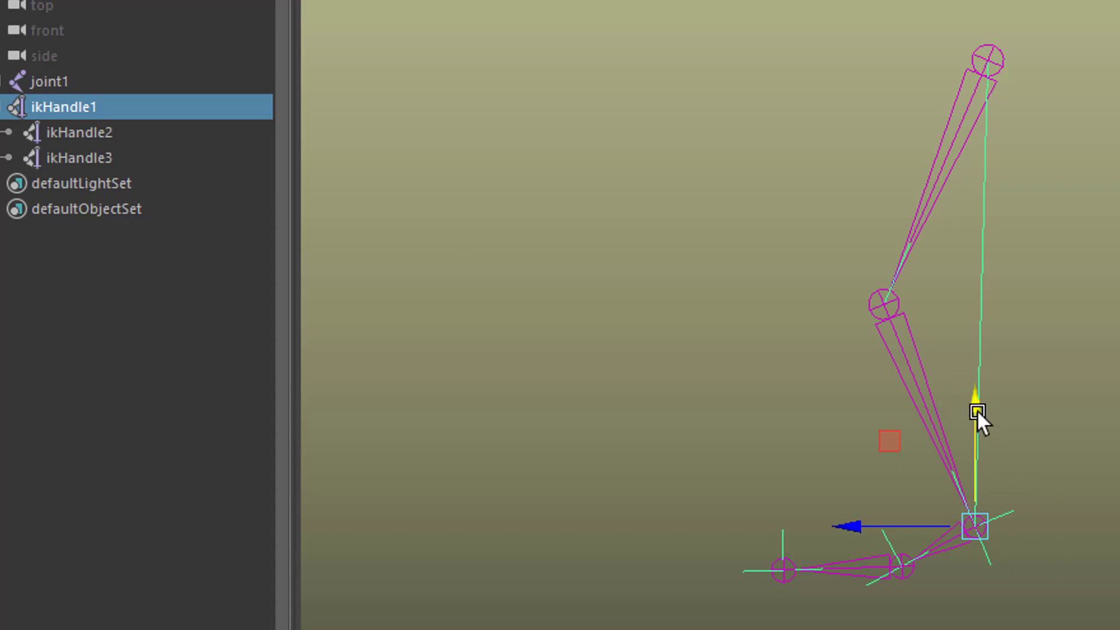
pyautogui.moveTo(977, 412); pyautogui.dragTo(979, 324)
pyautogui.hotkey('ctrl', 'z')
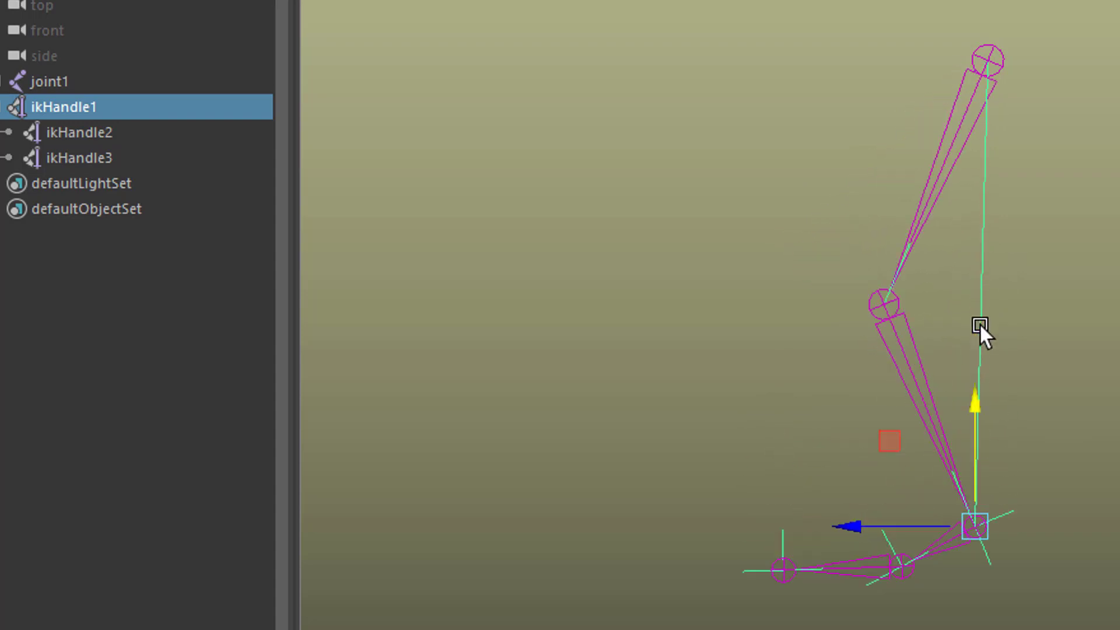
# - Try raising the toe handle ikHandle3 along Y to bend the toes, and undo the move
pyautogui.click(781, 544)
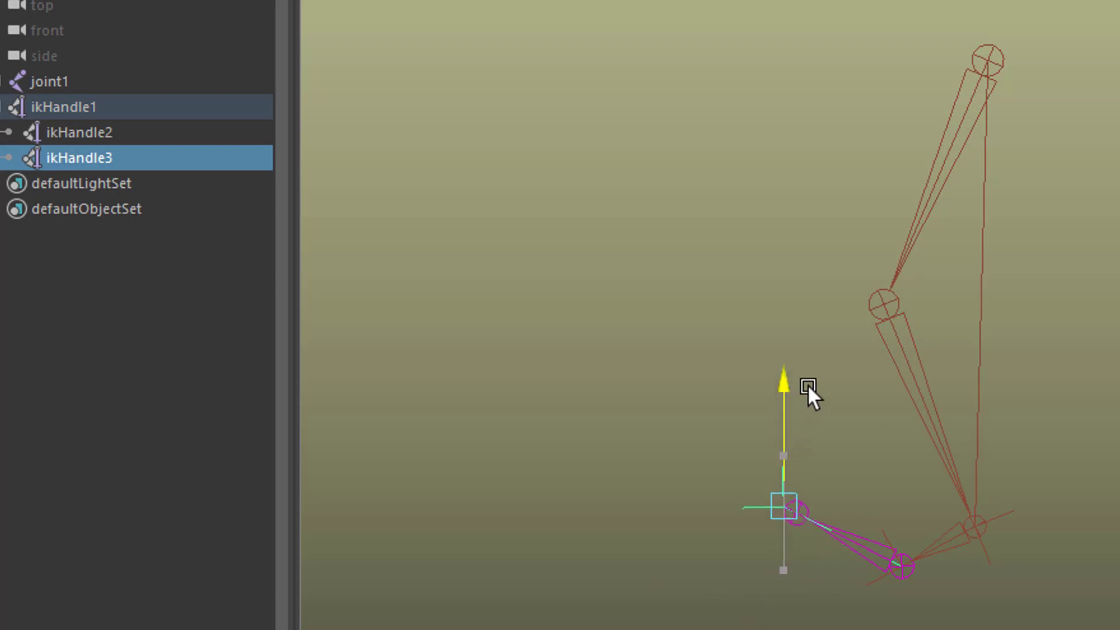
pyautogui.moveTo(793, 490); pyautogui.dragTo(812, 380)
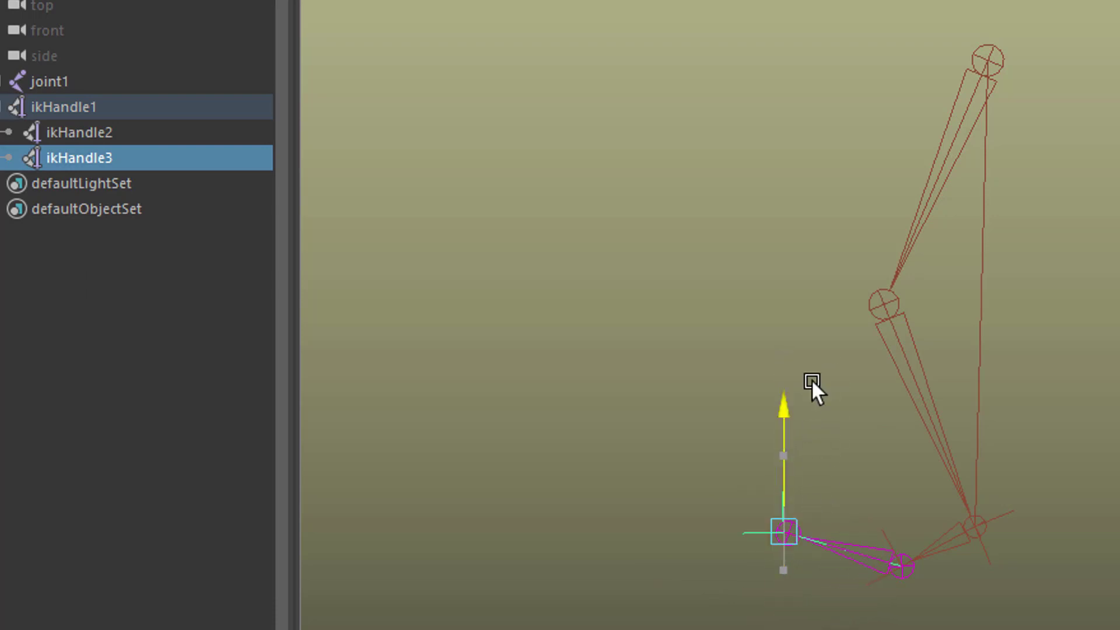
pyautogui.moveTo(810, 435); pyautogui.dragTo(811, 434)
pyautogui.hotkey('ctrl', 'z')
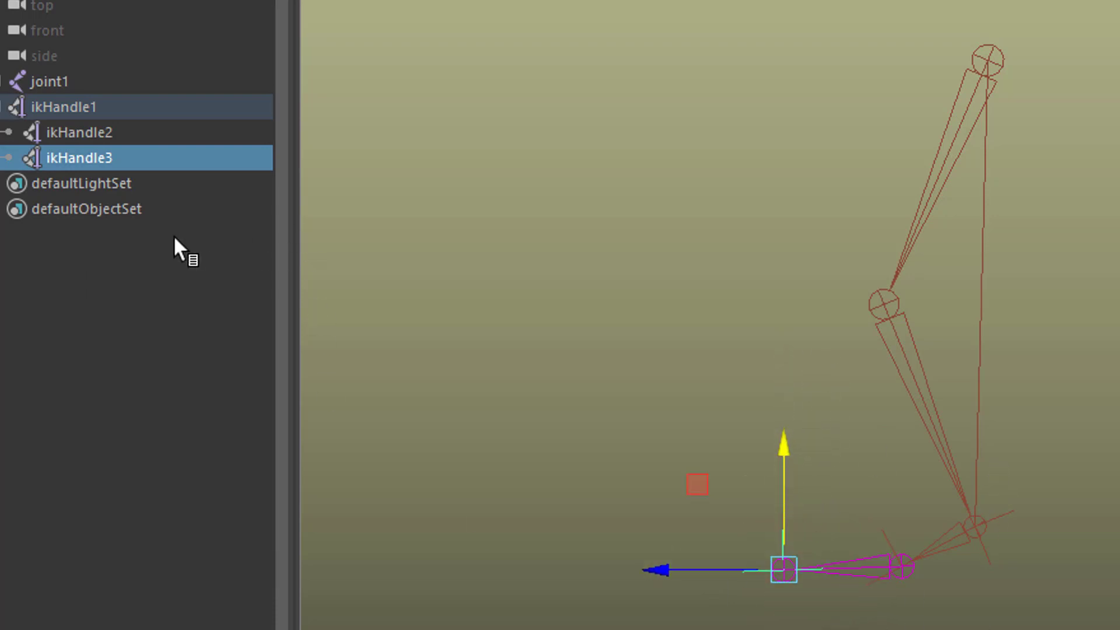
# - Try raising the ball handle ikHandle2 along Y, and undo the move
pyautogui.click(42, 134)
pyautogui.moveTo(901, 454); pyautogui.dragTo(902, 402)
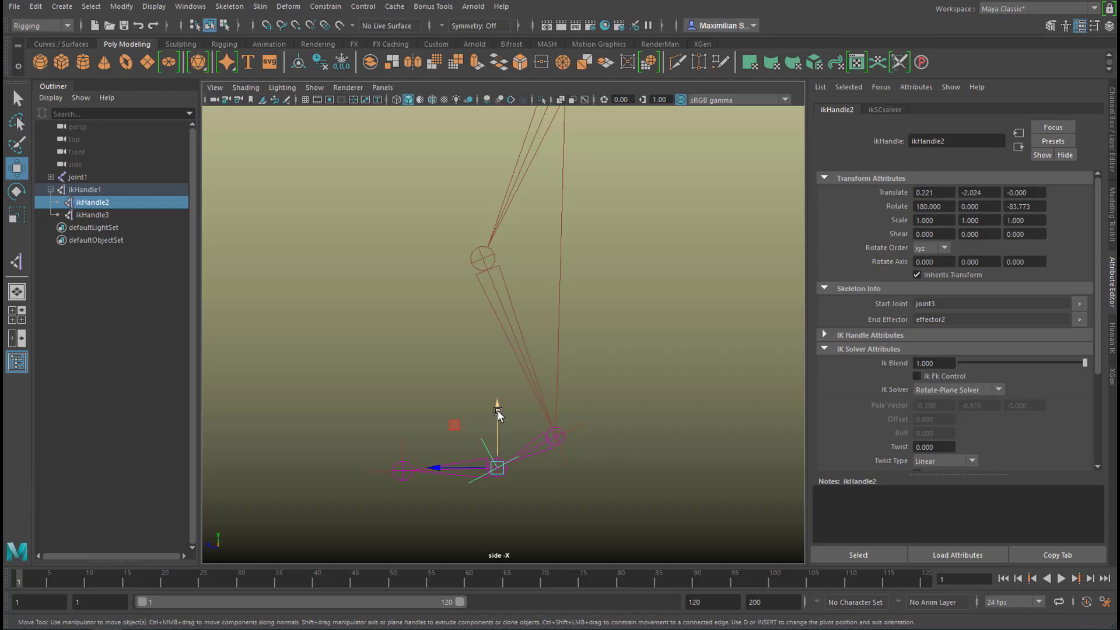
pyautogui.moveTo(498, 415)
pyautogui.mouseDown()
pyautogui.moveTo(499, 374)
pyautogui.moveTo(506, 400)
pyautogui.mouseUp()
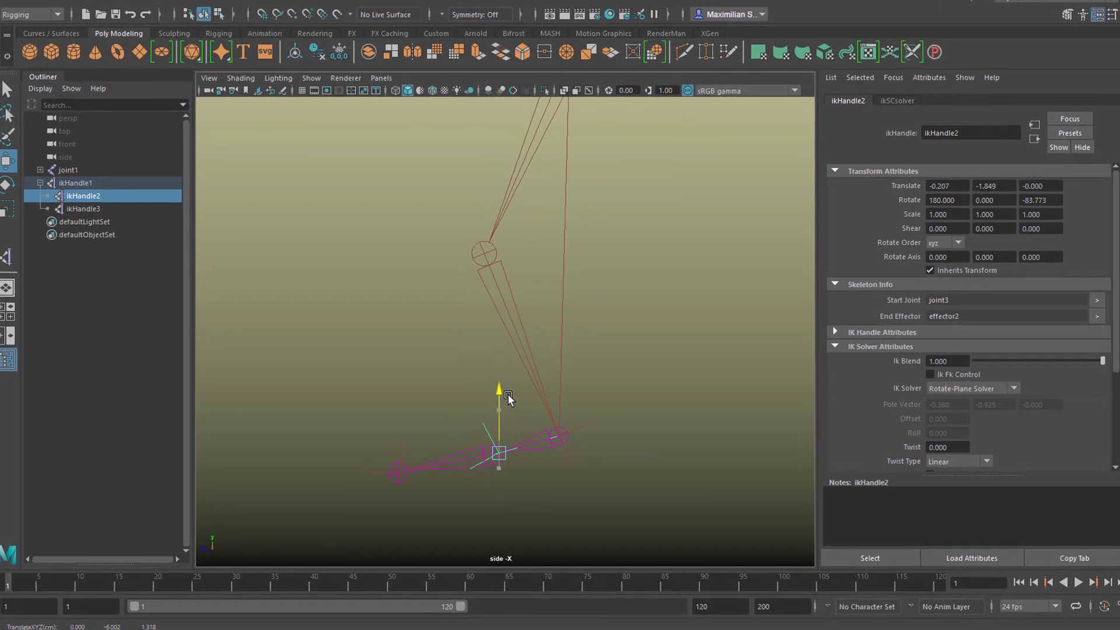
pyautogui.hotkey('ctrl', 'z')
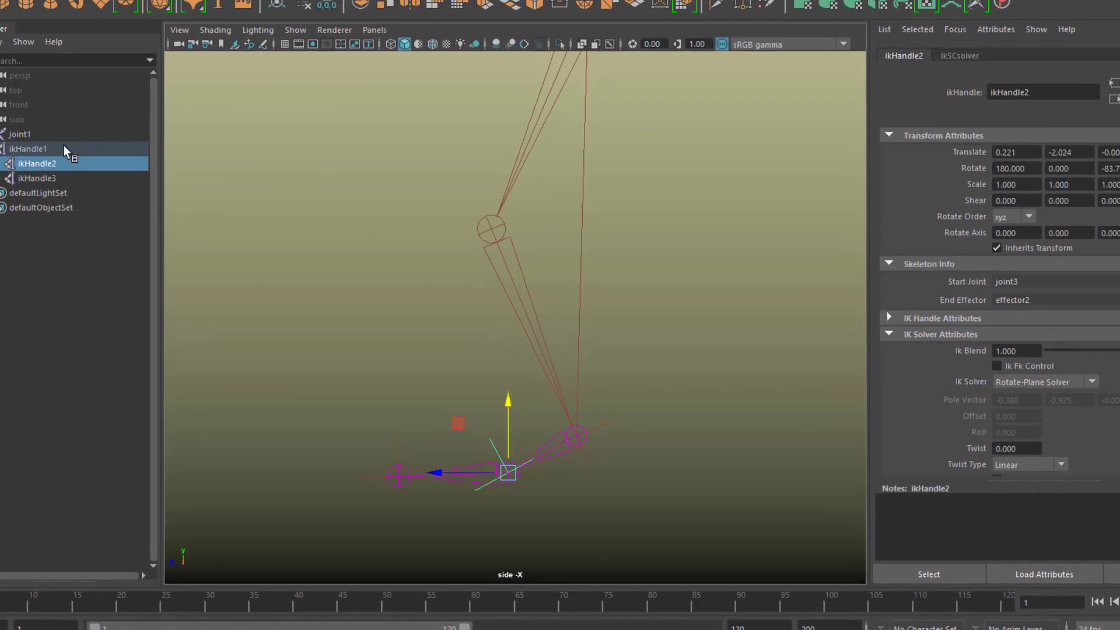
# - Select ikHandle1 and move it along Z to shift the whole foot
pyautogui.click(64, 149)
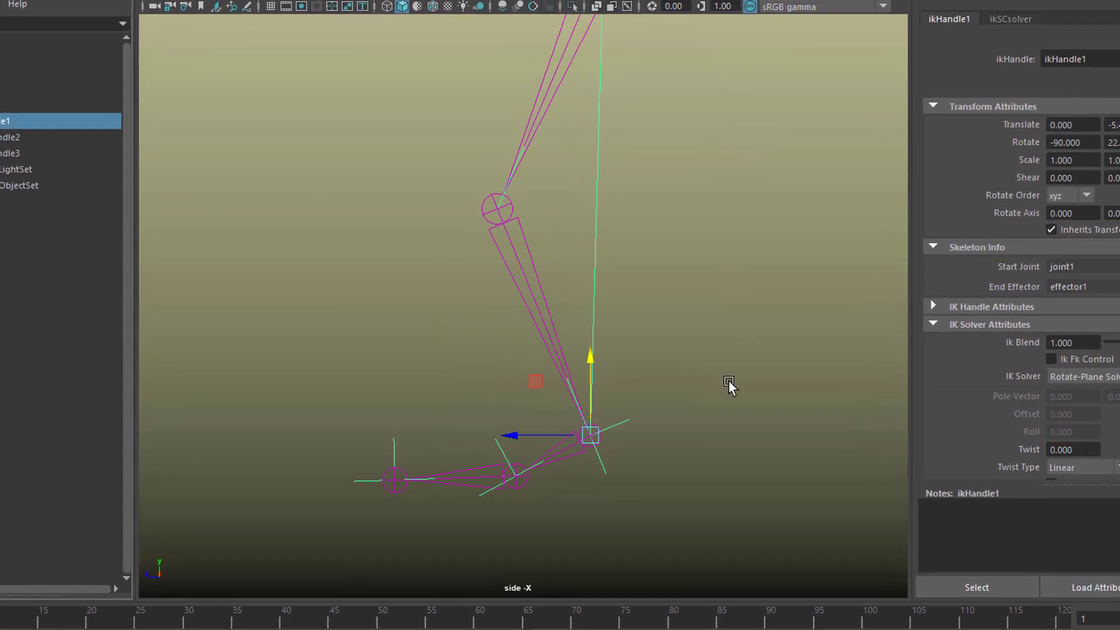
pyautogui.keyDown('alt'); pyautogui.moveTo(704, 377); pyautogui.dragTo(458, 378, button='right'); pyautogui.keyUp('alt')
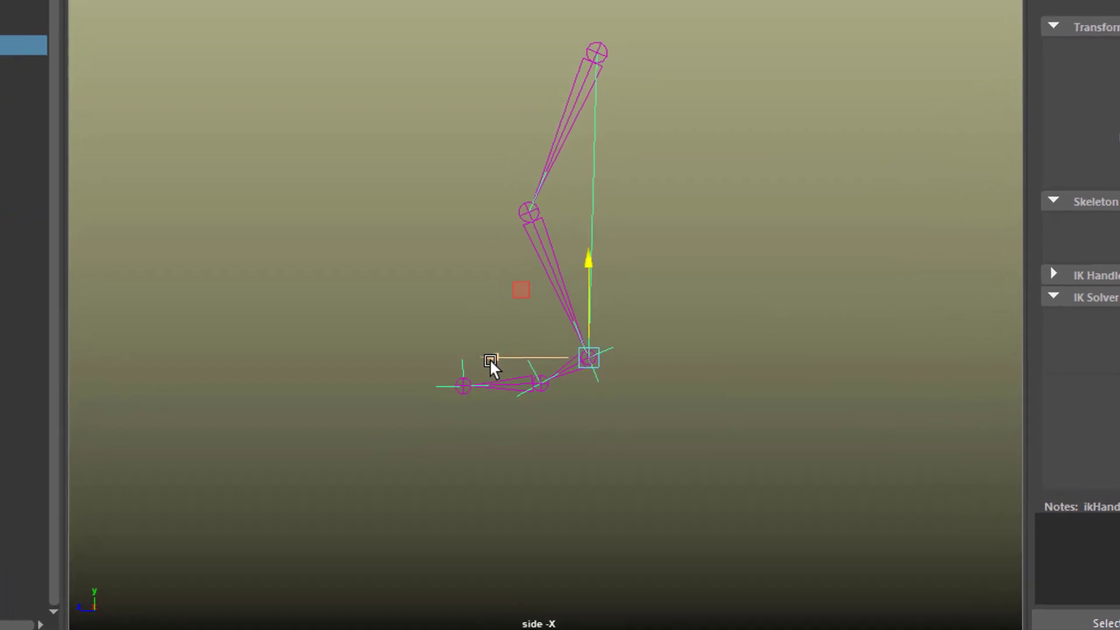
pyautogui.moveTo(487, 366); pyautogui.dragTo(627, 398)
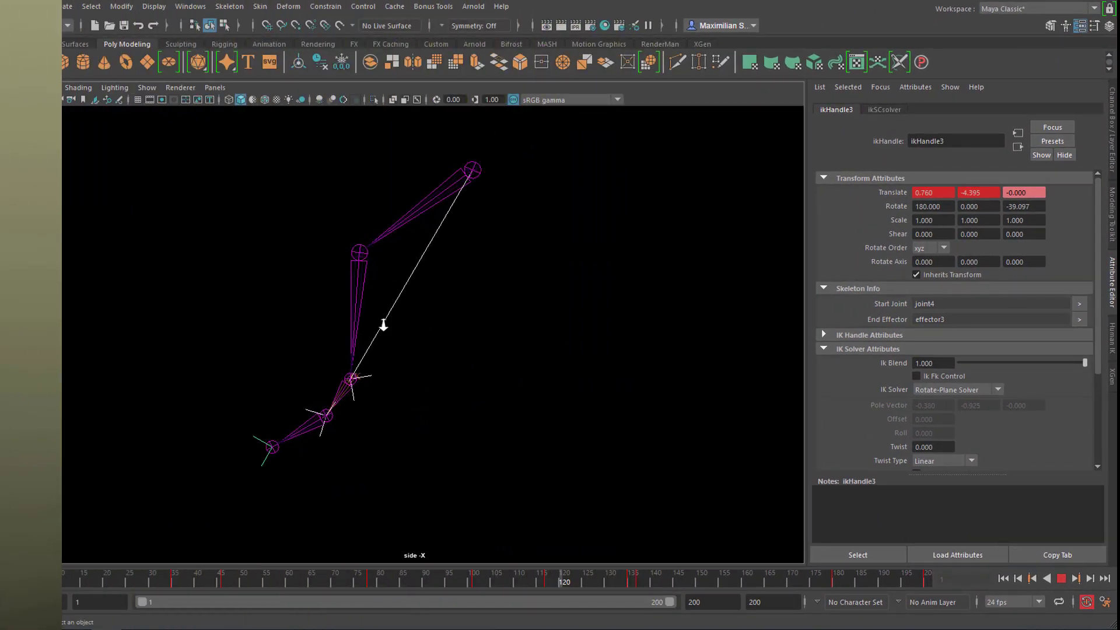
pyautogui.keyDown('alt'); pyautogui.moveTo(383, 325); pyautogui.dragTo(837, 332, button='right'); pyautogui.keyUp('alt')
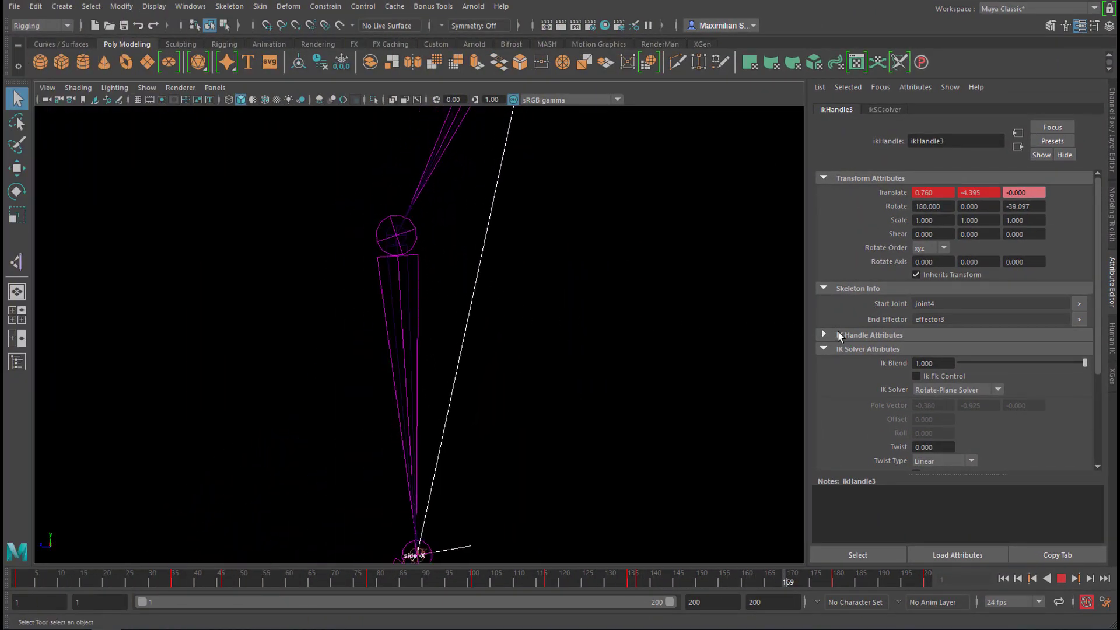